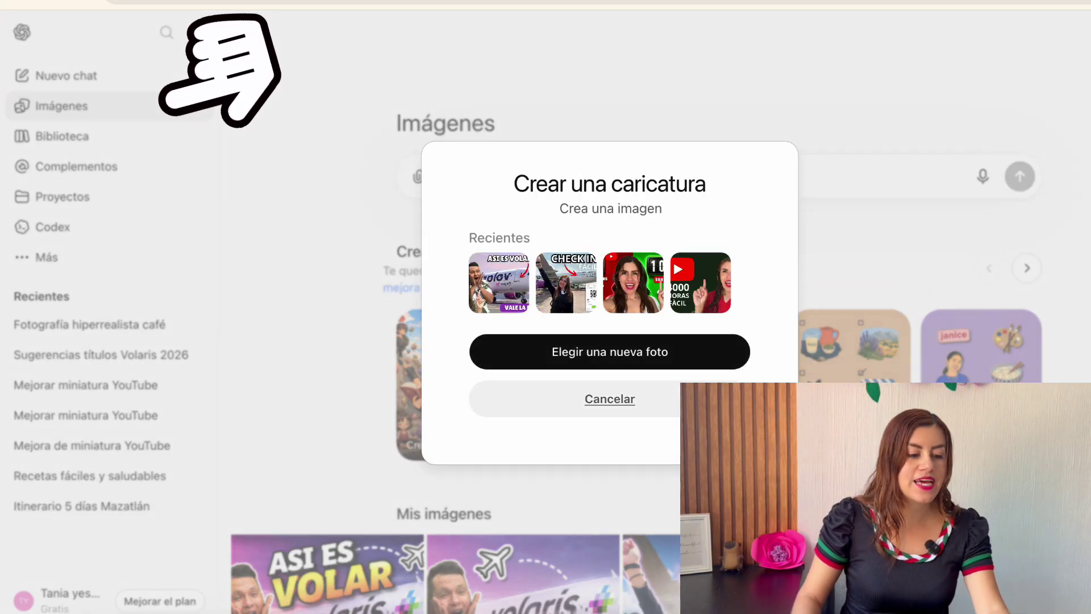
Dismiss the caricature photo prompt and browse the existing images and the preset image styles on the Imágenes page.
left_click(610, 399)
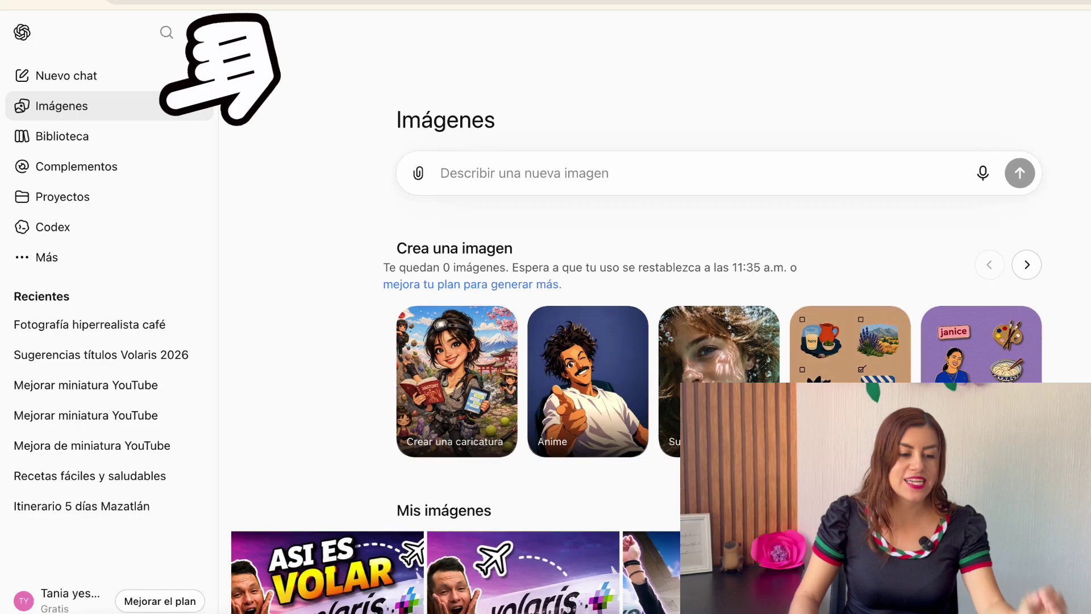
scroll(648, 341, "down", 4)
scroll(523, 424, "down", 3)
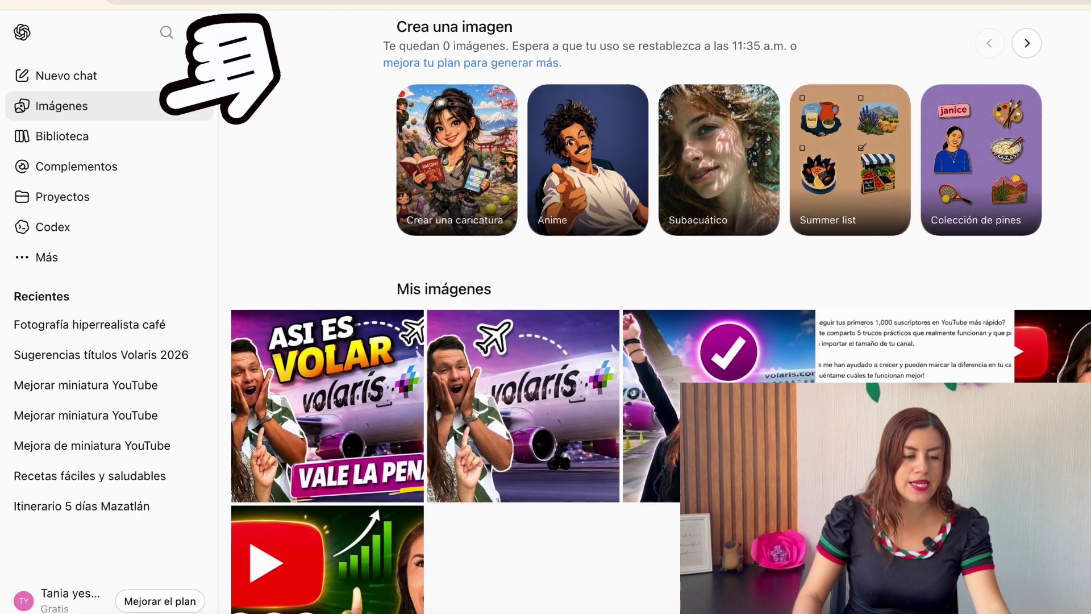
scroll(636, 341, "up", 6)
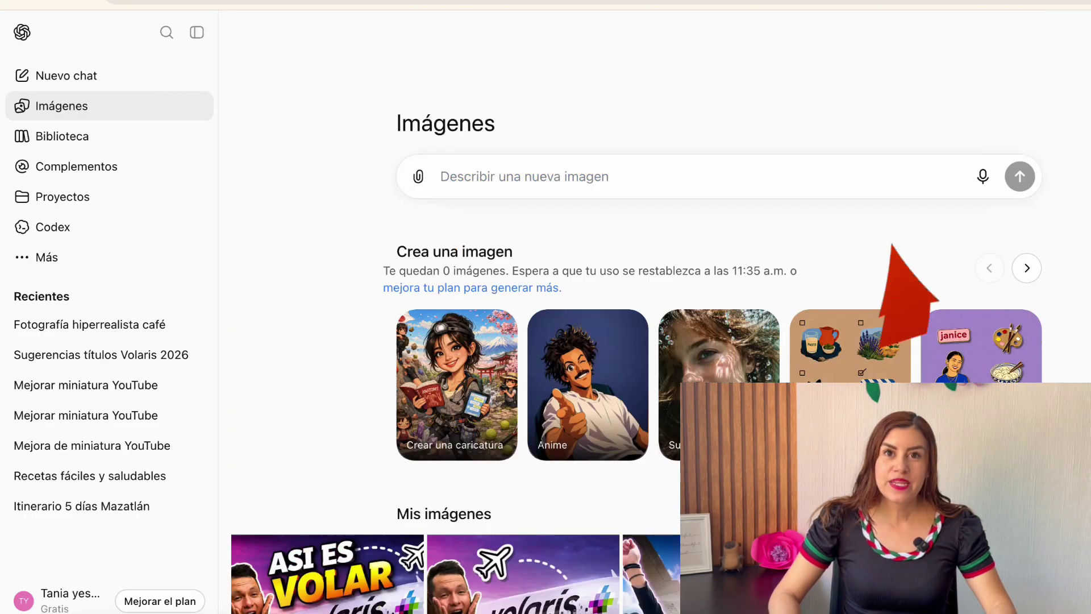
scroll(637, 341, "down", 2)
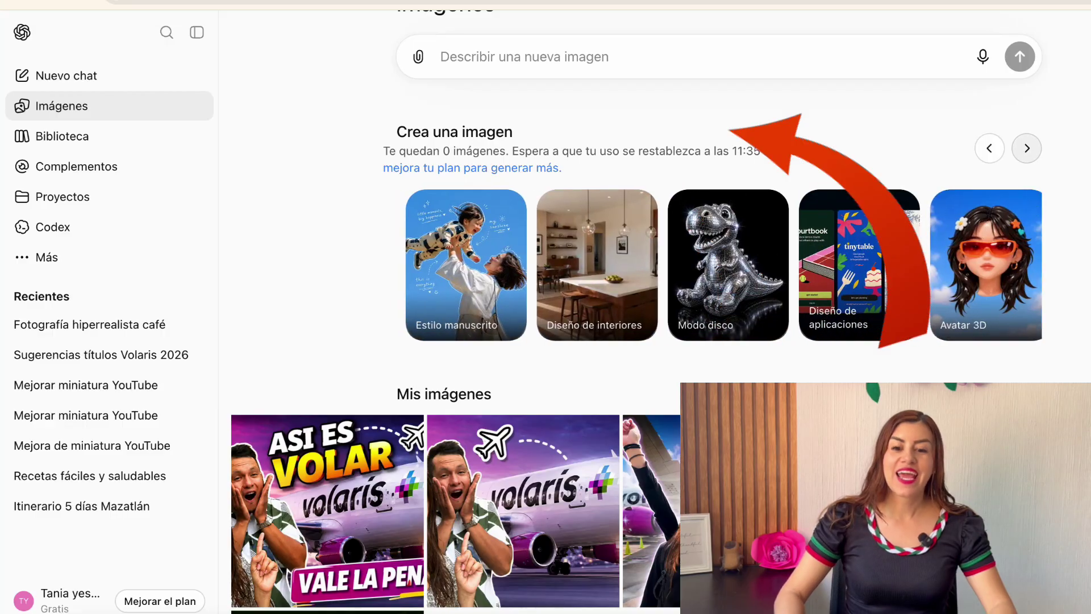
left_click(1027, 148)
left_click(1027, 148)
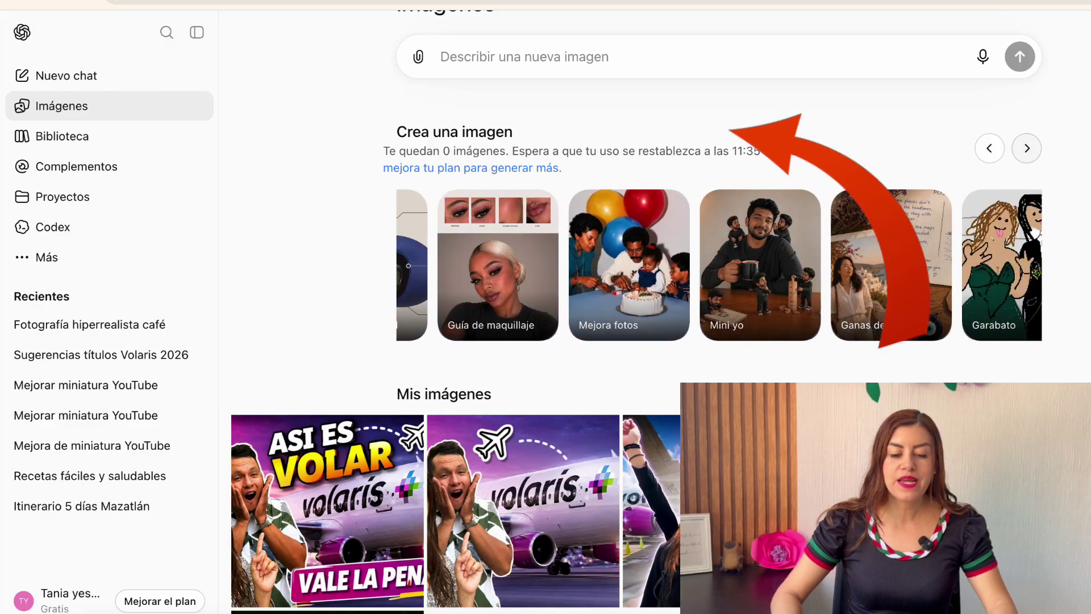
scroll(1027, 149, "up", 3)
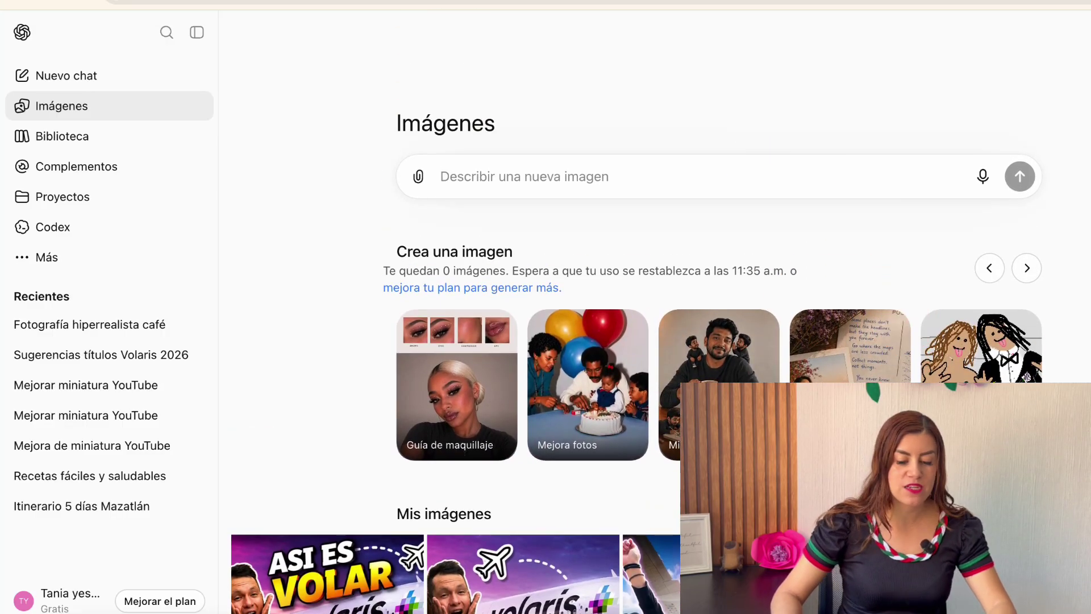
Generate, with a Spanish prompt, a hyperrealistic photo of a coffee cup on a wooden table with natural window light, in an elegant advertising style.
type("crea una imagen")
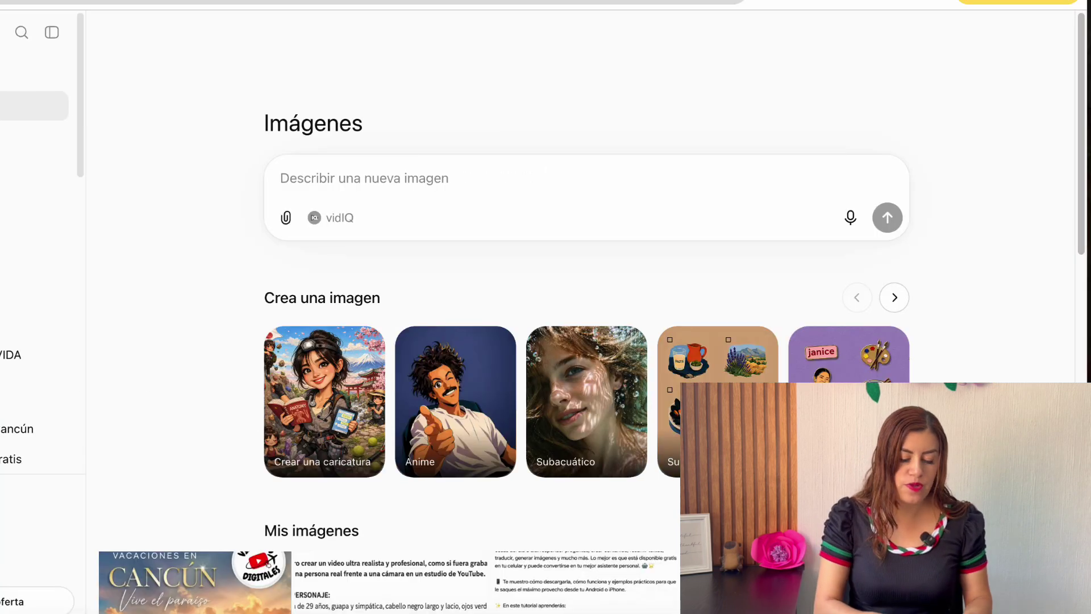
type("Crea una fotografía hiperrealista de una taza de café sobre una mesa de madera, con luz natural entrando por una ventana y un estilo elegante para publicidad.")
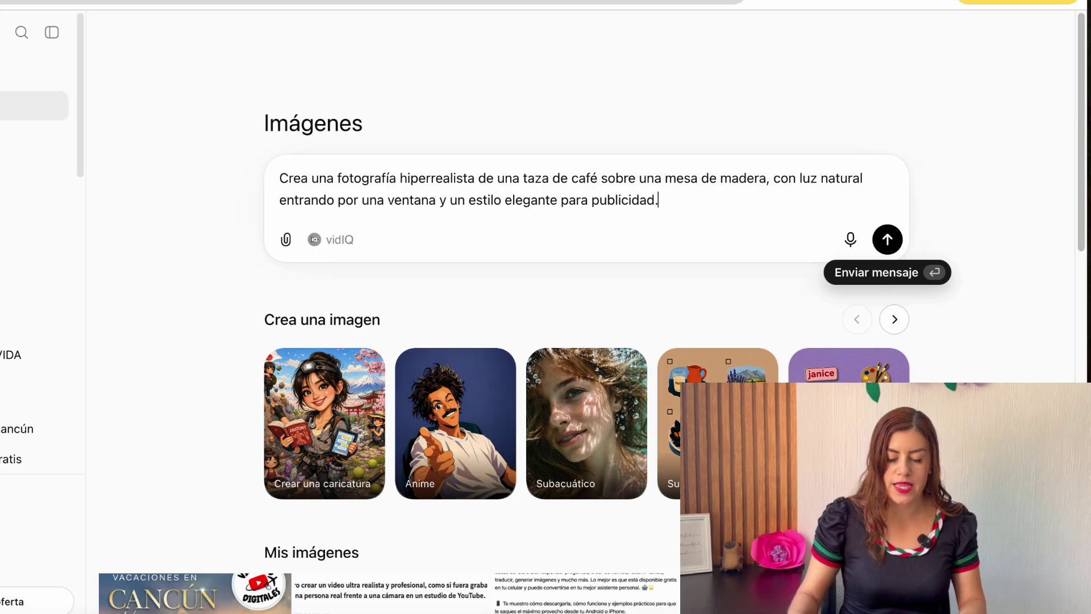
left_click(887, 239)
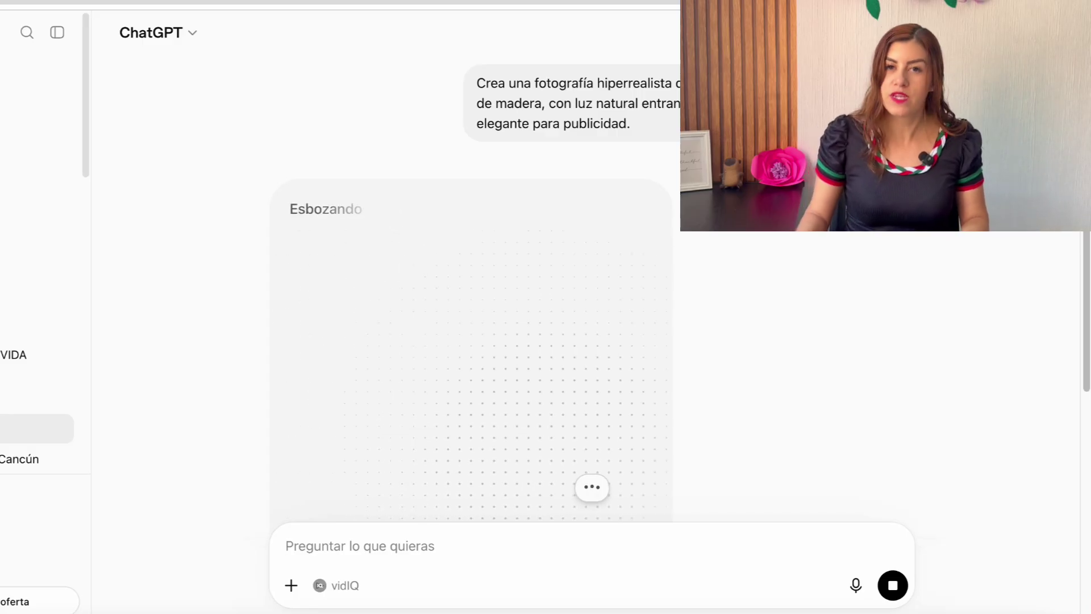
right_click(520, 607)
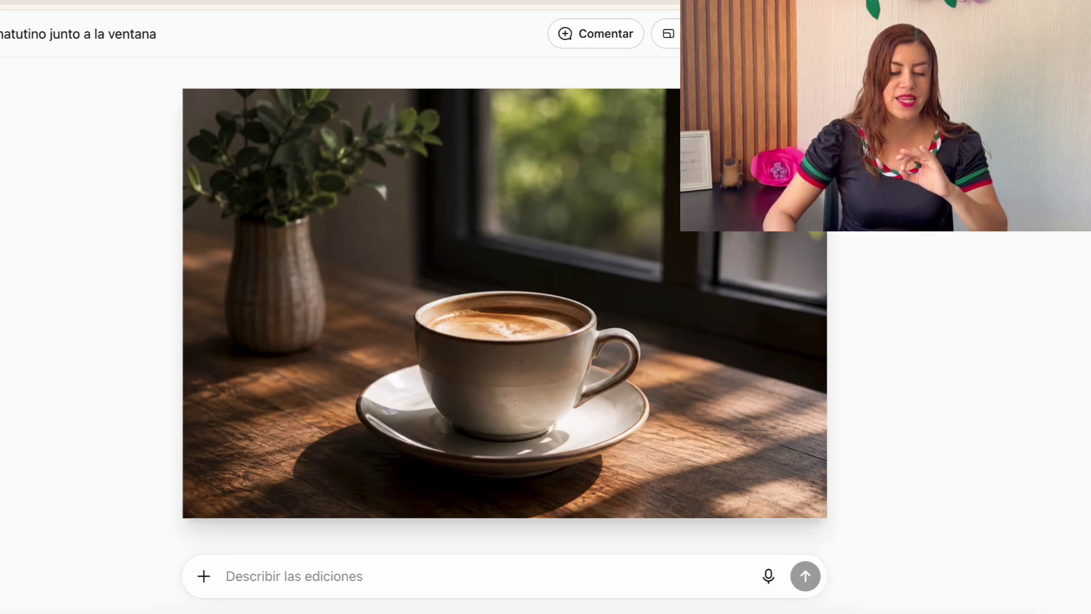
Edit the coffee photo with a Spanish prompt: modern coffee shop background, coffee beans on the table, size 1080 x 1080 píxeles.
key("Escape")
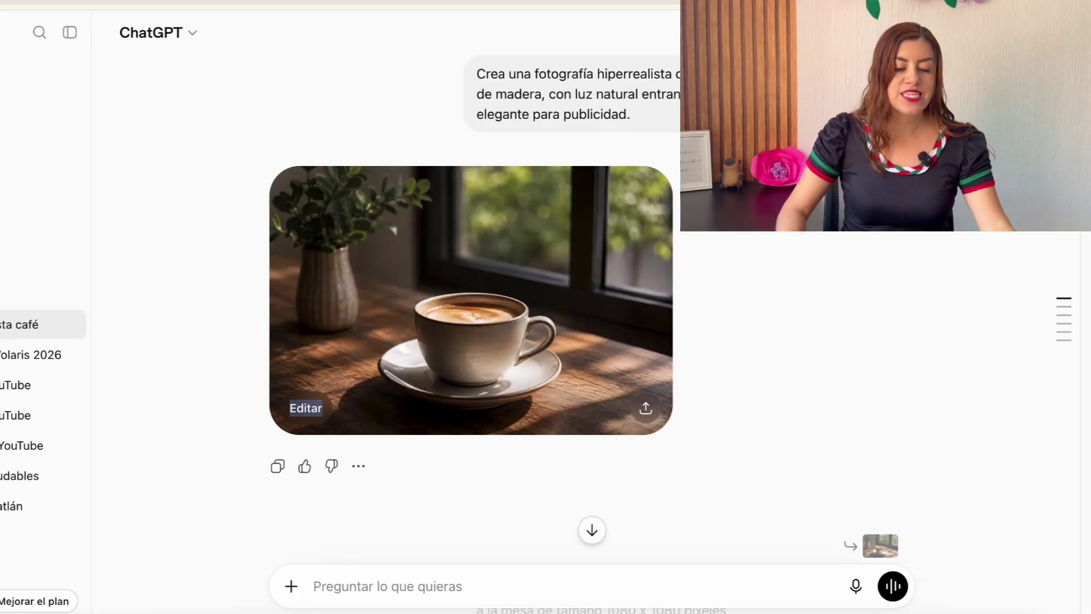
left_click(305, 408)
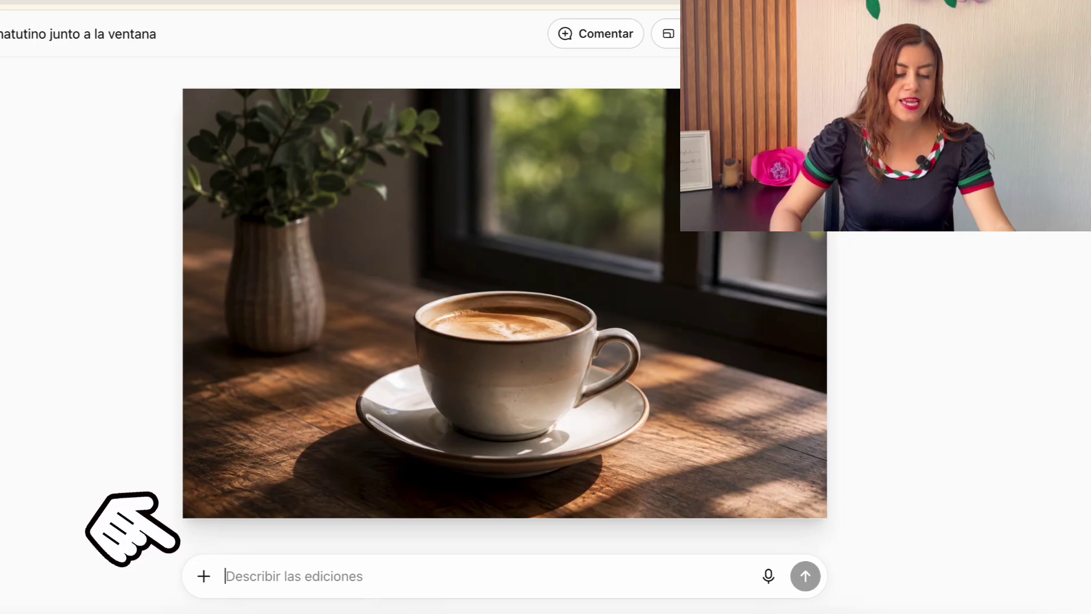
type("Cambia el fondo por una cafetería moderna. y agrega granos de cafe a la mesa de tamaño 1080 x 1080 píxeles")
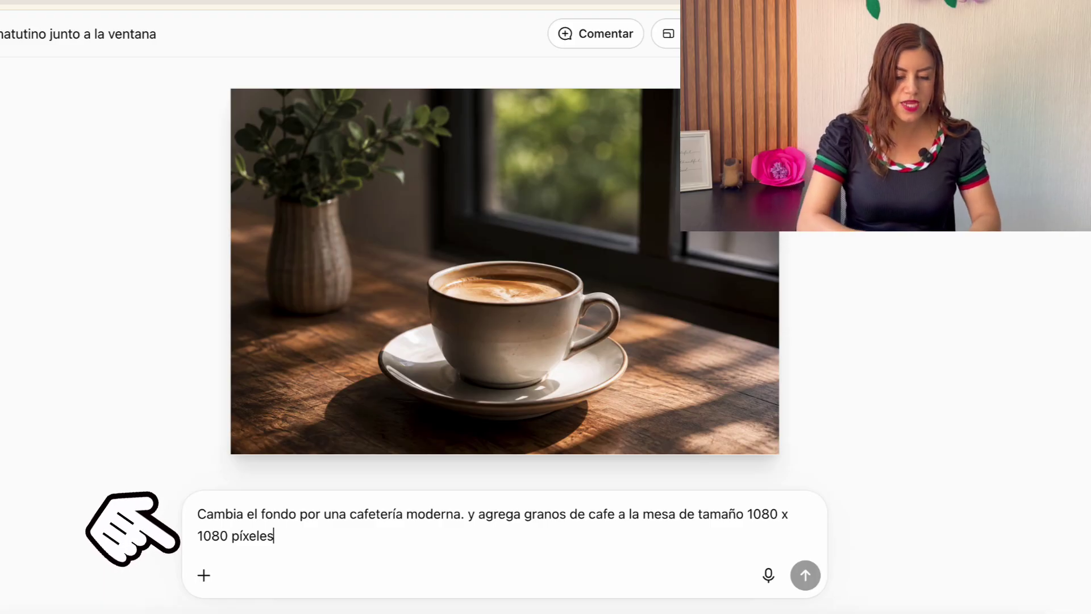
left_click_drag(746, 514, 274, 536)
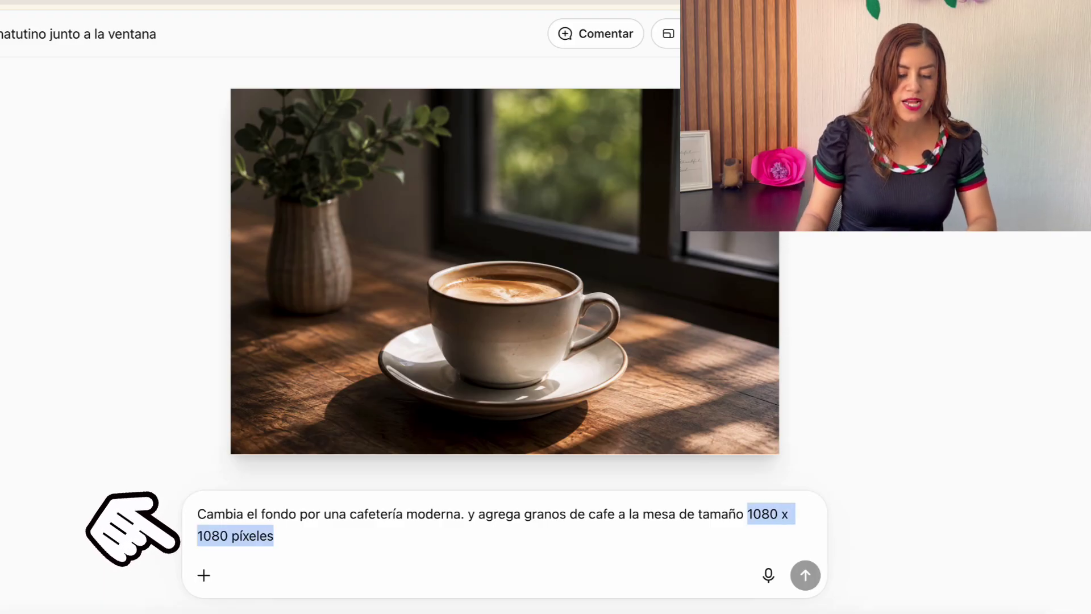
left_click(274, 536)
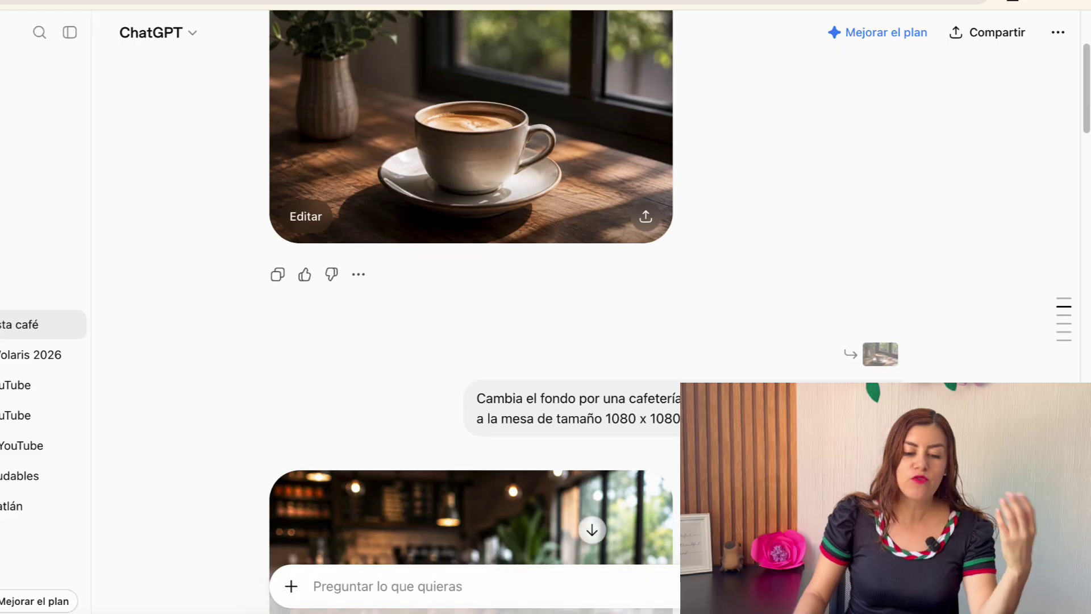
scroll(470, 307, "down", 7)
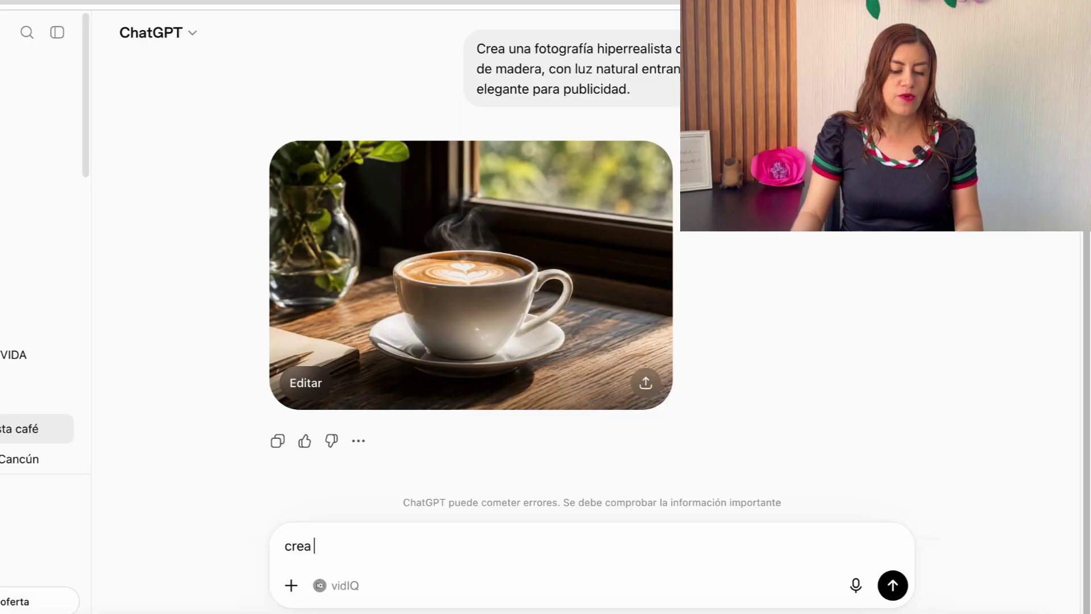
Generate a vertical 1080x1350 Instagram ad for a gourmet burger with fries and cold drink, dark background, $70 offer, "Hamburguesa Premium" and "Pidela hoy".
type("un an")
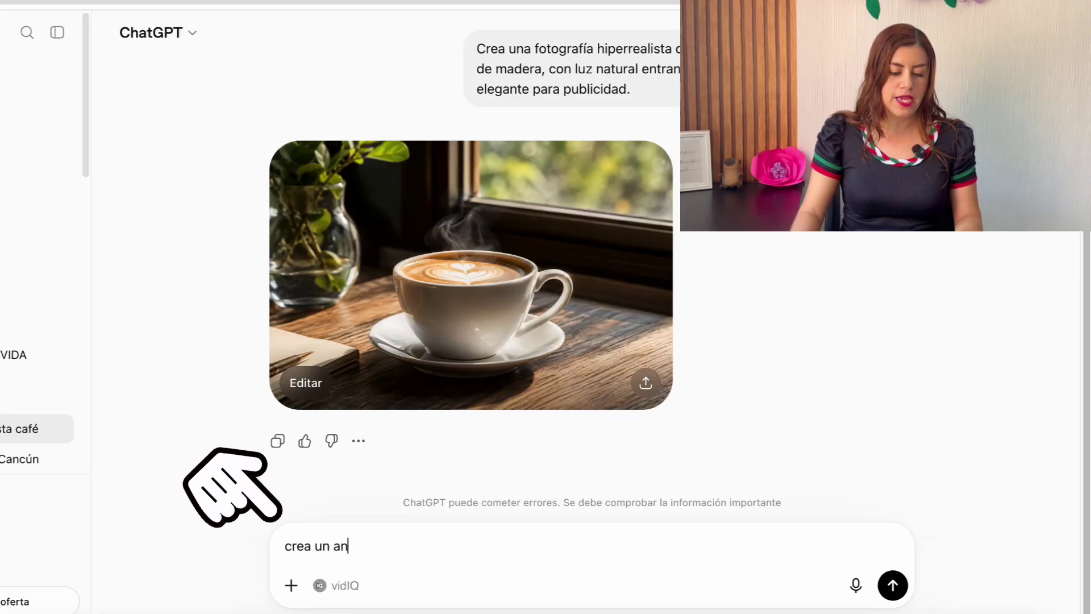
type("uncio")
type("Crea un anuncio publicitario de una hamburguesa gourmet con queso derretido, papas crujientes y bebida fría. Fondo oscuro, iluminación cinematográfica, colores intensos, el precio de oferta es de $70. Agrega vapor saliendo de la hamburguesa. Incluye el siguiente texto: \"Hamburguesa Premium\" \"Pidela hoy\" Formato vertical 1080x1350 para Instagram.")
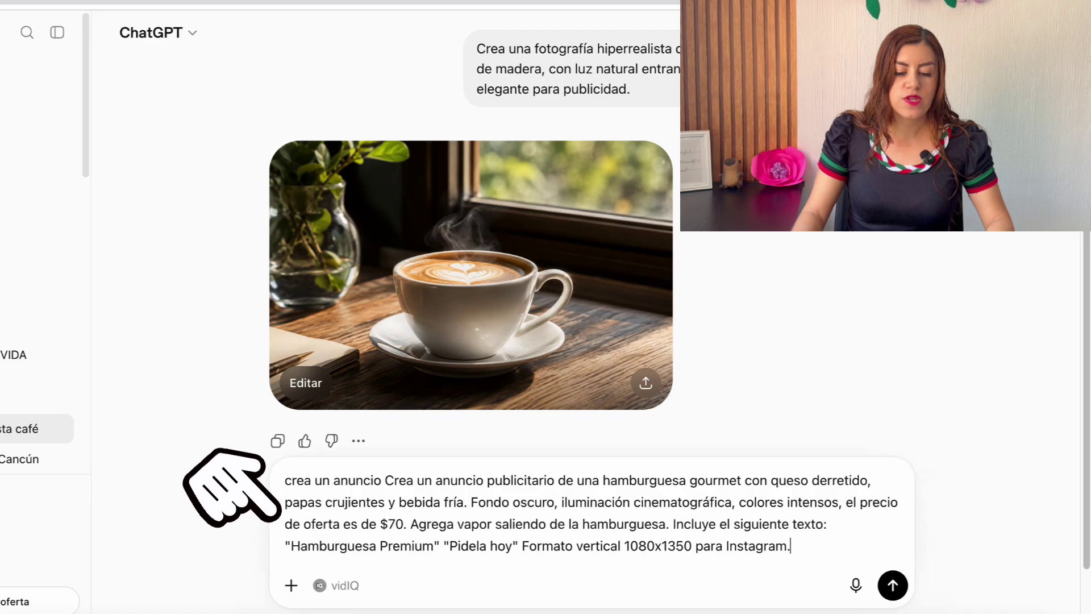
left_click_drag(483, 481, 385, 481)
key("BackSpace")
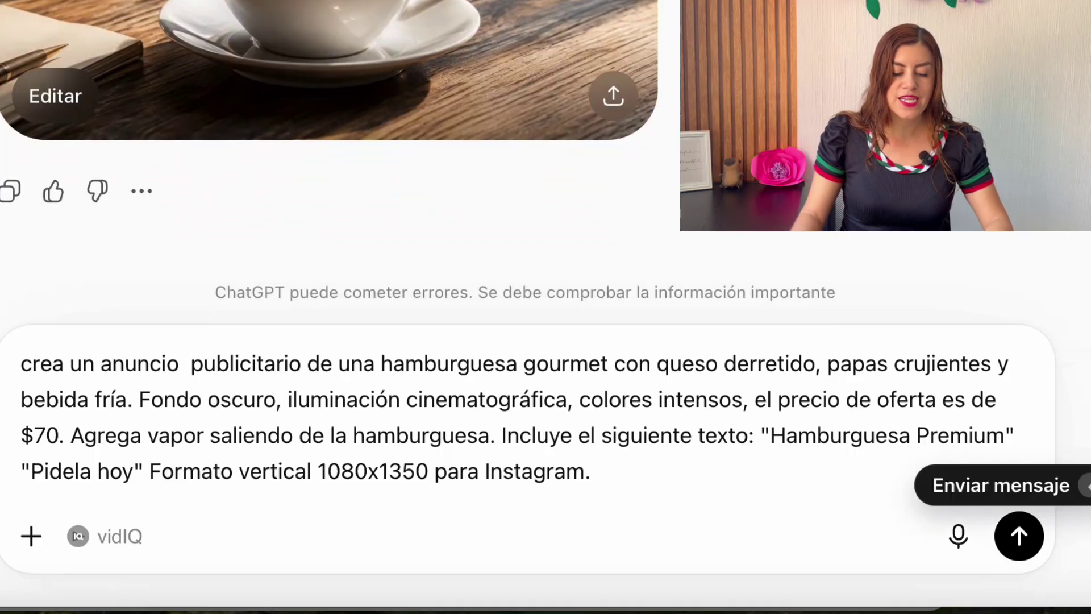
left_click(1019, 536)
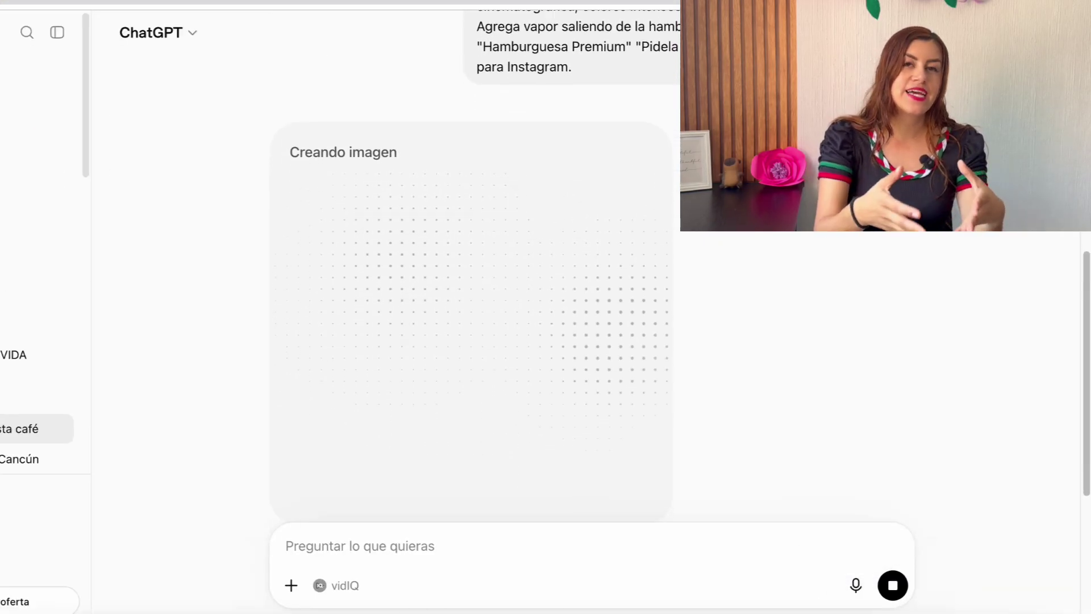
right_click(522, 613)
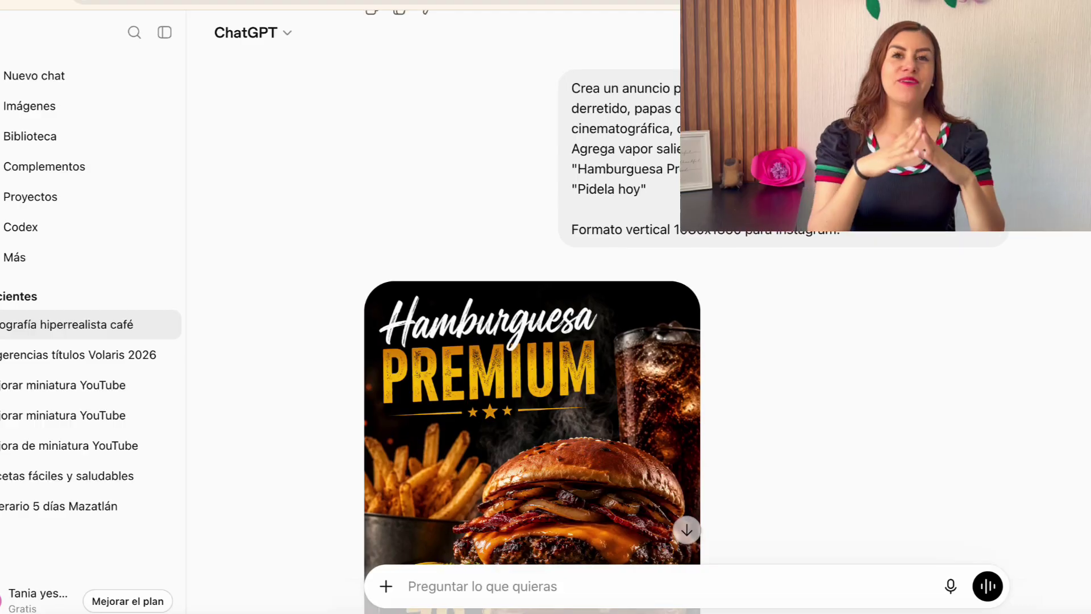
scroll(531, 341, "down", 2)
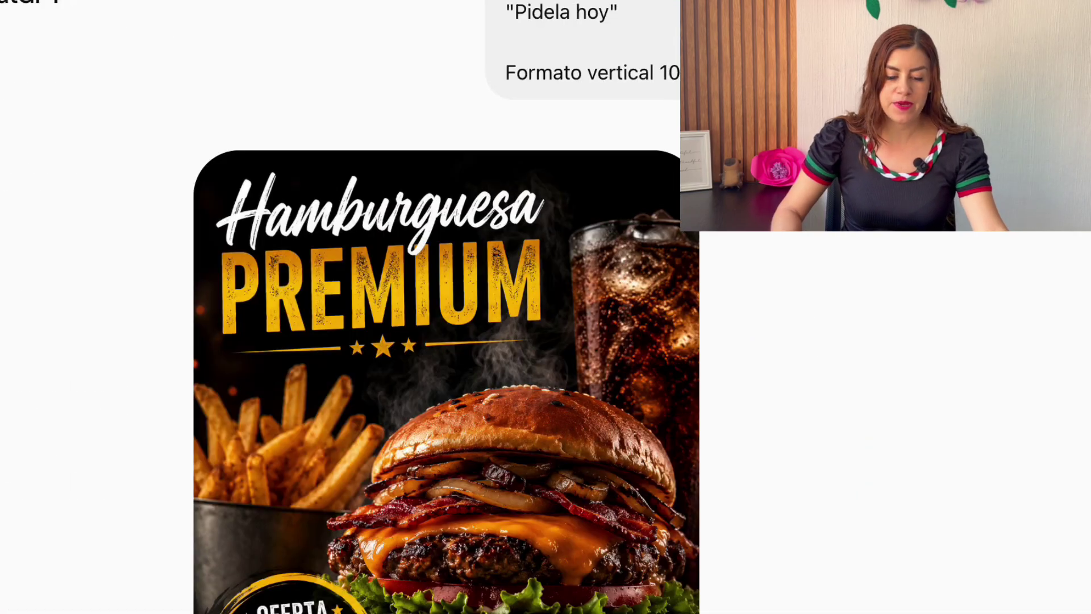
scroll(447, 307, "down", 5)
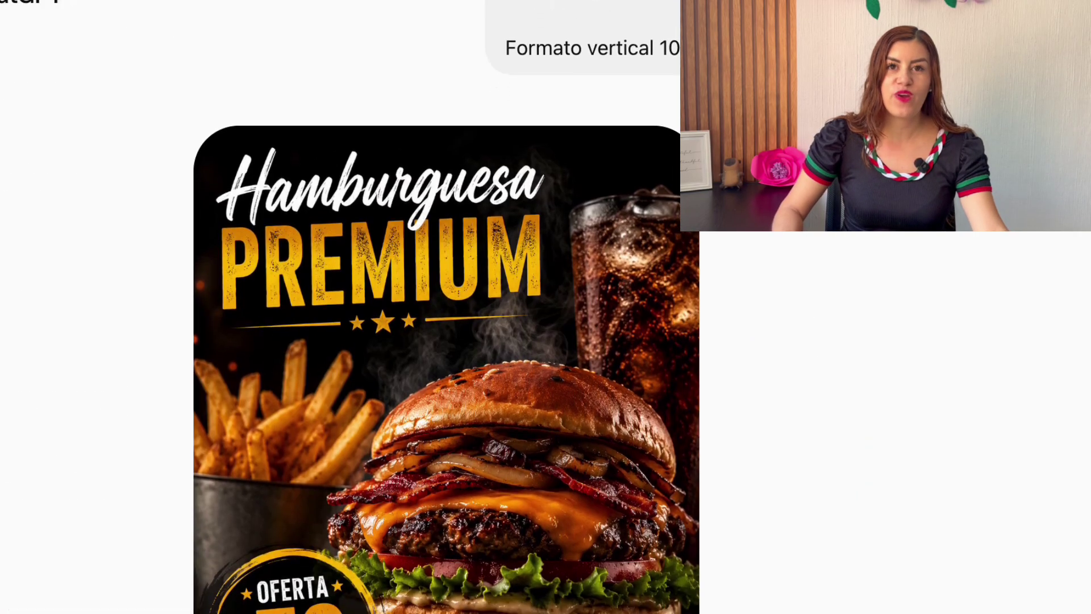
scroll(447, 307, "up", 2)
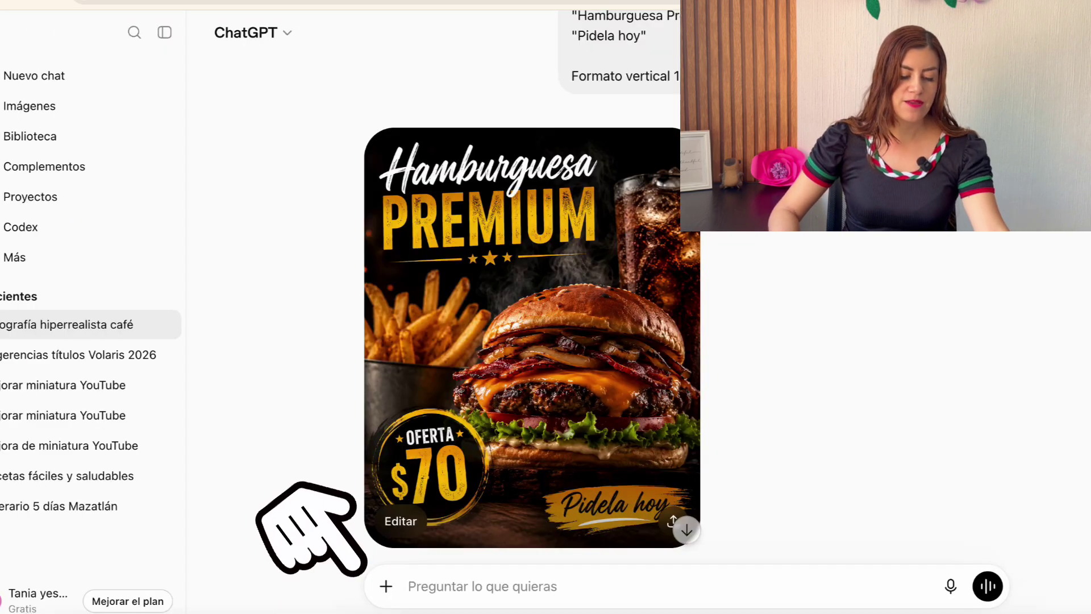
Generate an elegant, minimalist women's clothing ad in neutral colours with a smiling young model, modern background, and the texts "nueva coleccion" and "Butique yese".
type("cre")
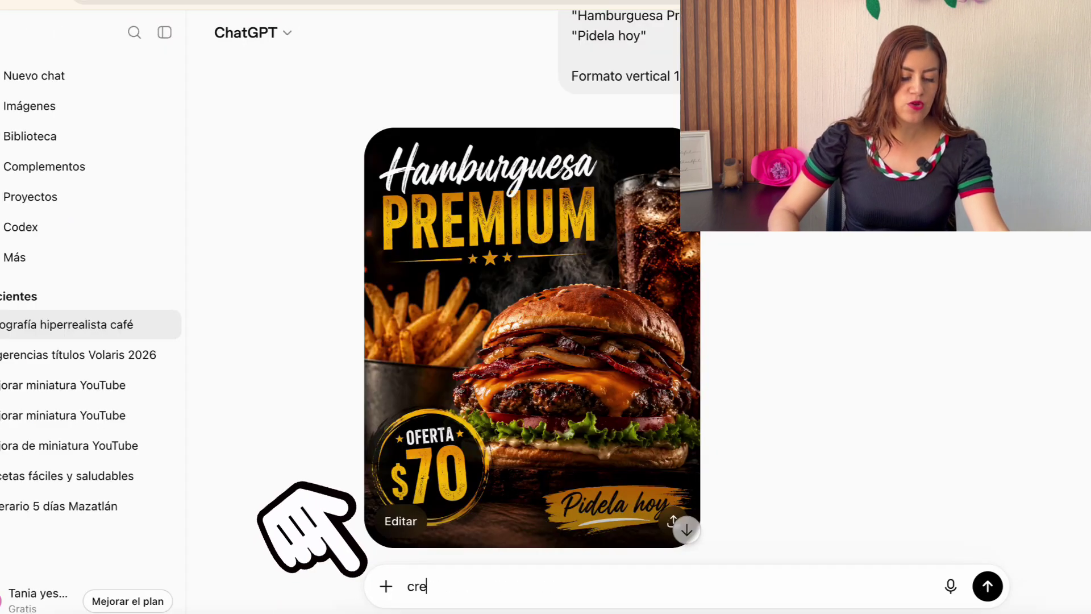
type("a un an")
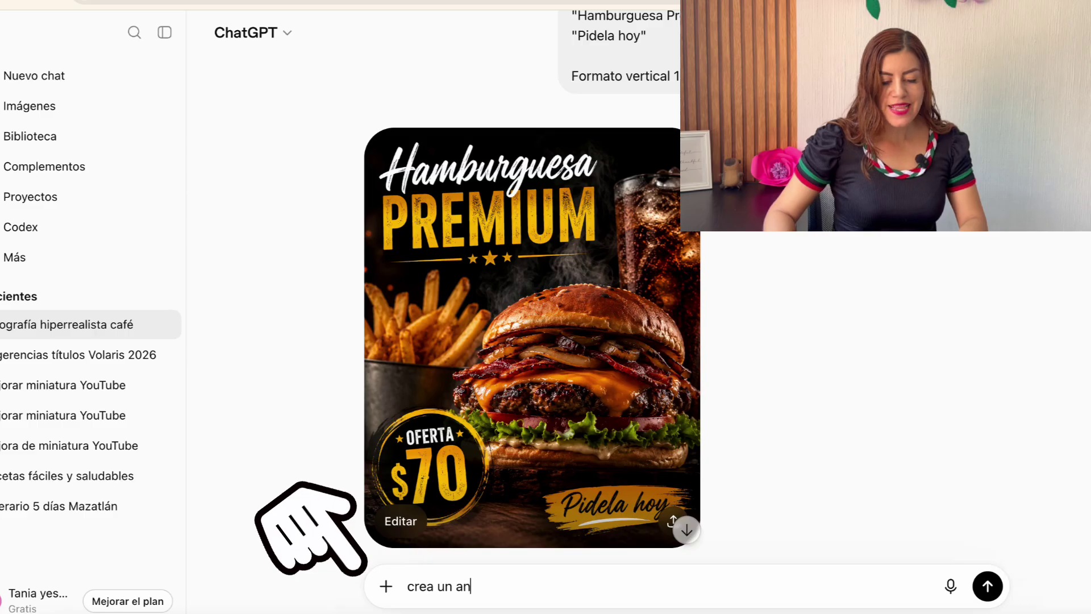
type("uncio")
type("Crea un anuncio elegante para promocionar una nueva colección de ropa femenina. Estilo minimalista, colores neutros, modelo joven y sonriendo, fondo moderno, coloca el texto \"nueva coleccion\" \"Butique yese\"")
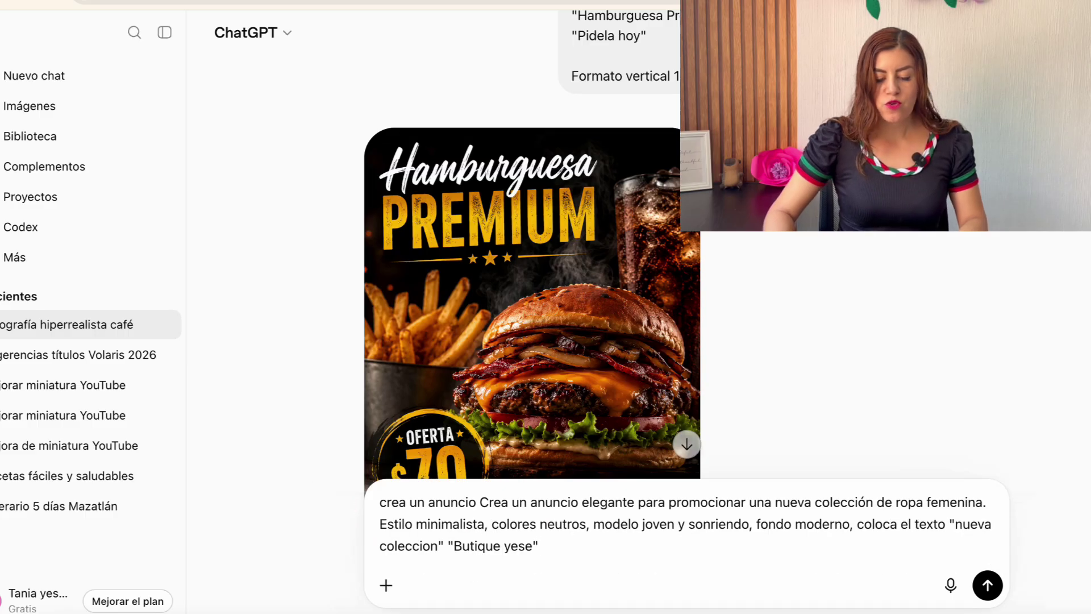
left_click_drag(578, 501, 501, 502)
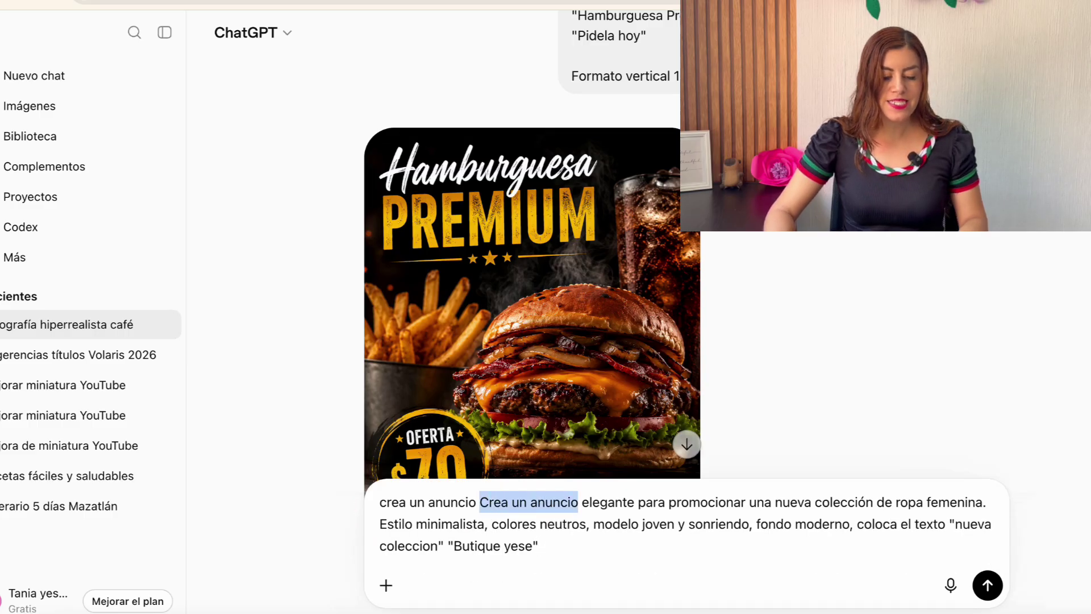
key("BackSpace")
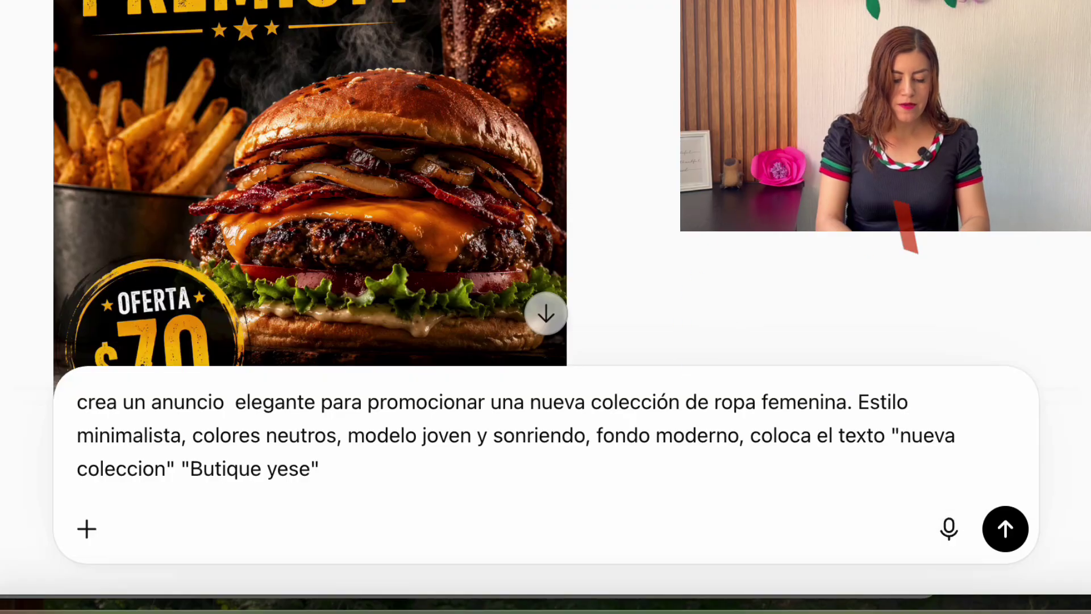
left_click_drag(320, 469, 891, 436)
left_click(853, 469)
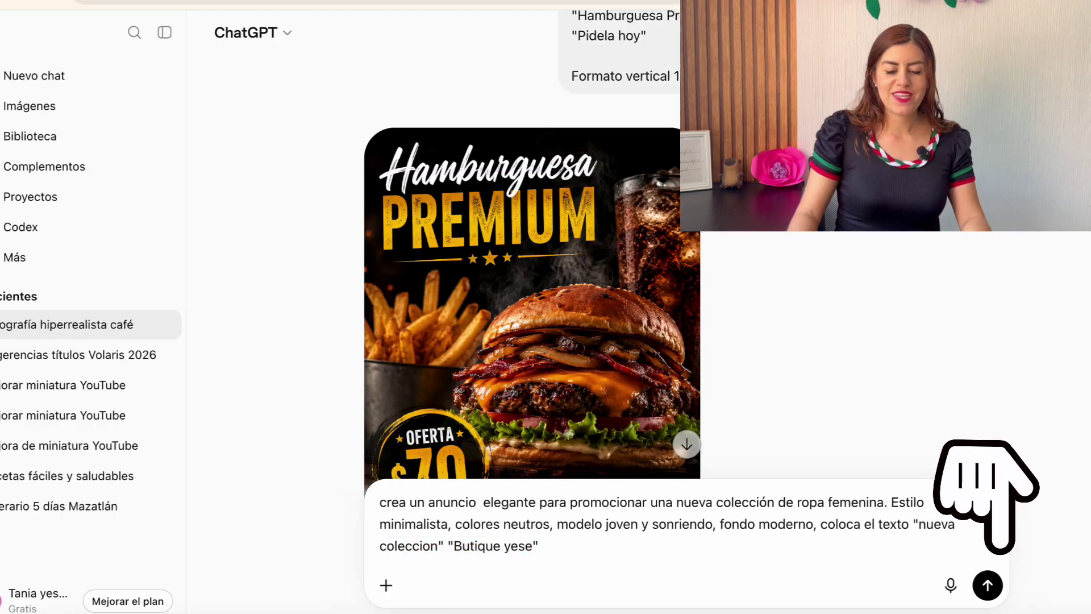
key("Return")
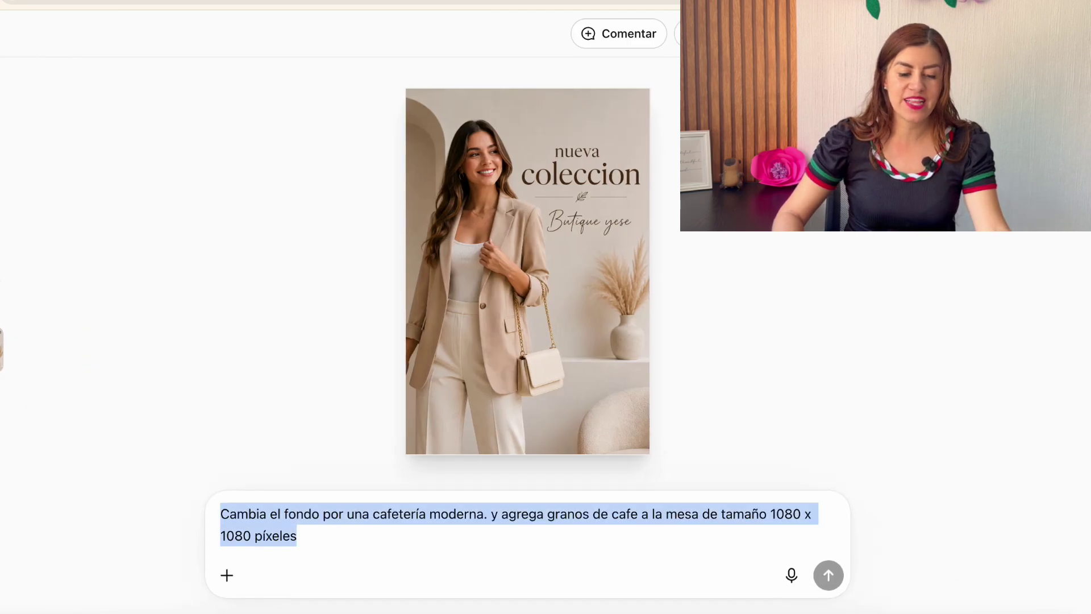
Replace the leftover edit prompt on the clothing ad with a Spanish request for a winter clothing version and review the new image.
key("BackSpace")
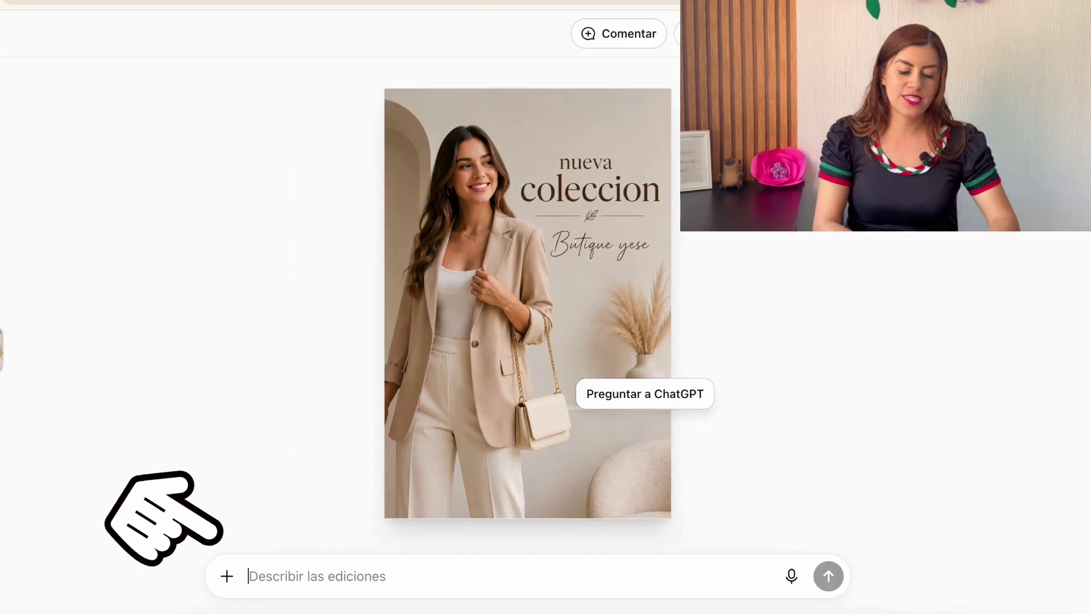
type("ahora dame la version de ")
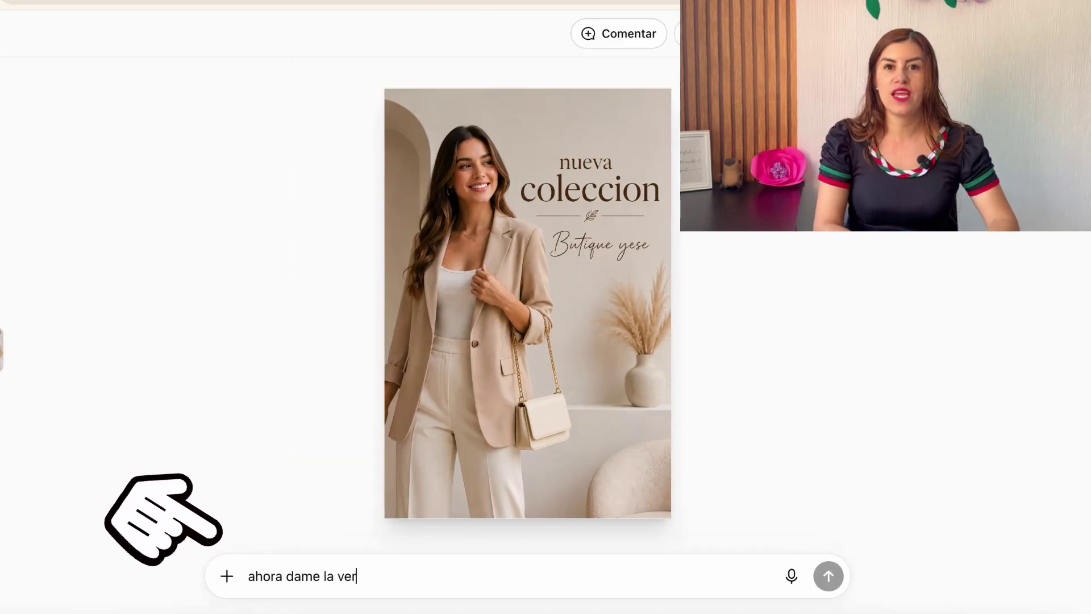
type("ropa de inviern")
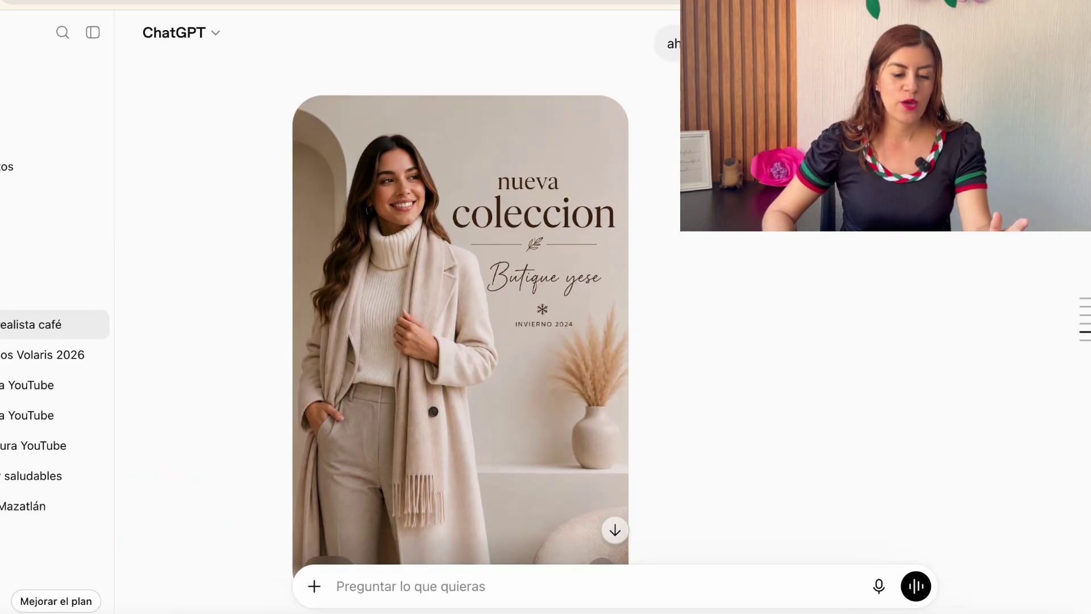
scroll(428, 394, "down", 3)
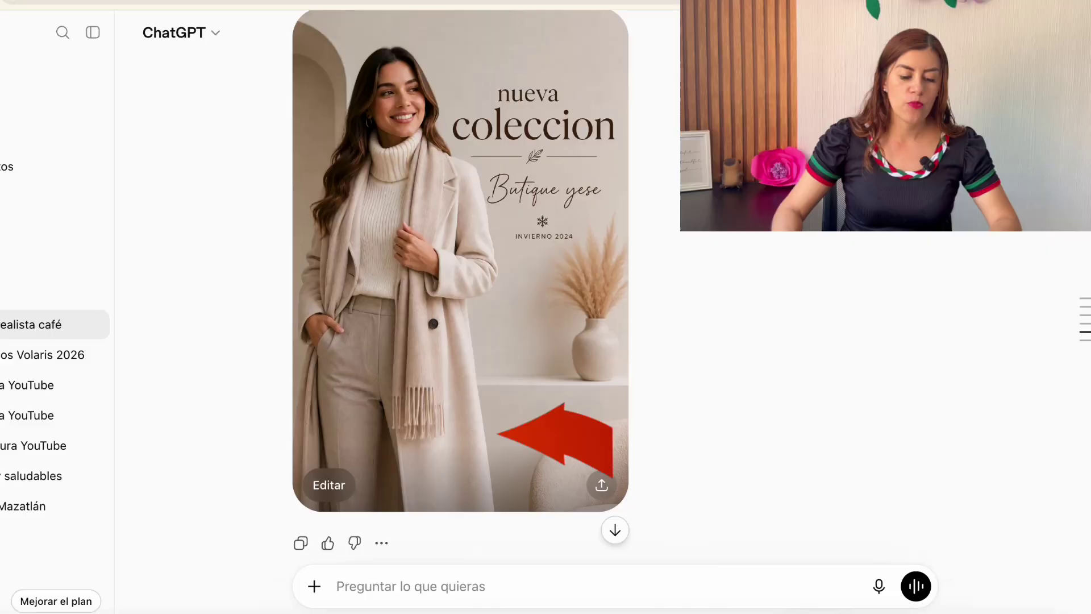
Attach the logo image LOGO-removebg-preview.png from the Canal viajeros folder to a new message.
left_click(314, 586)
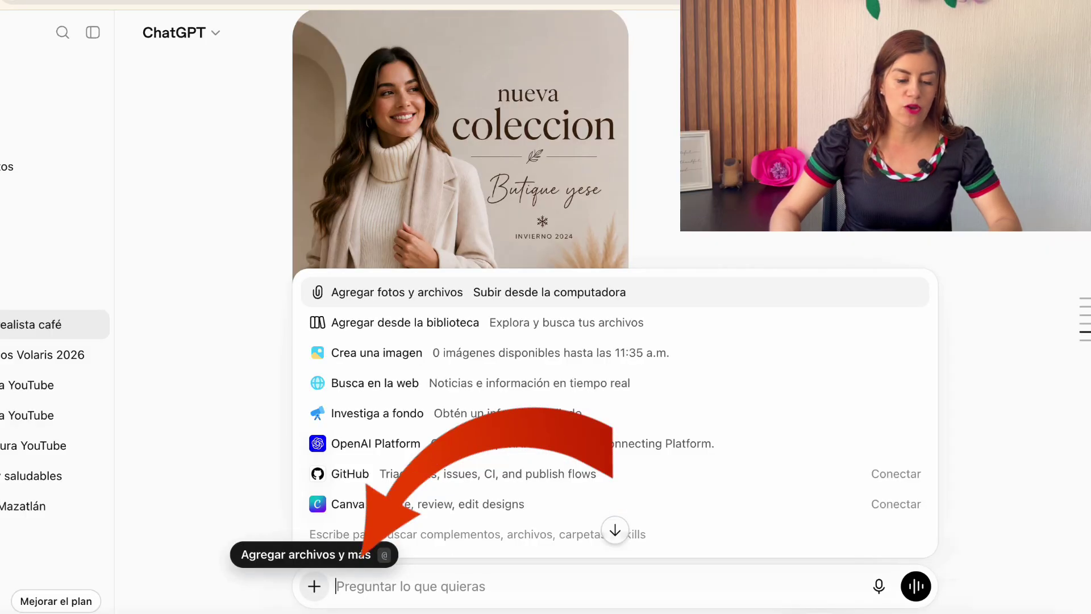
left_click(370, 292)
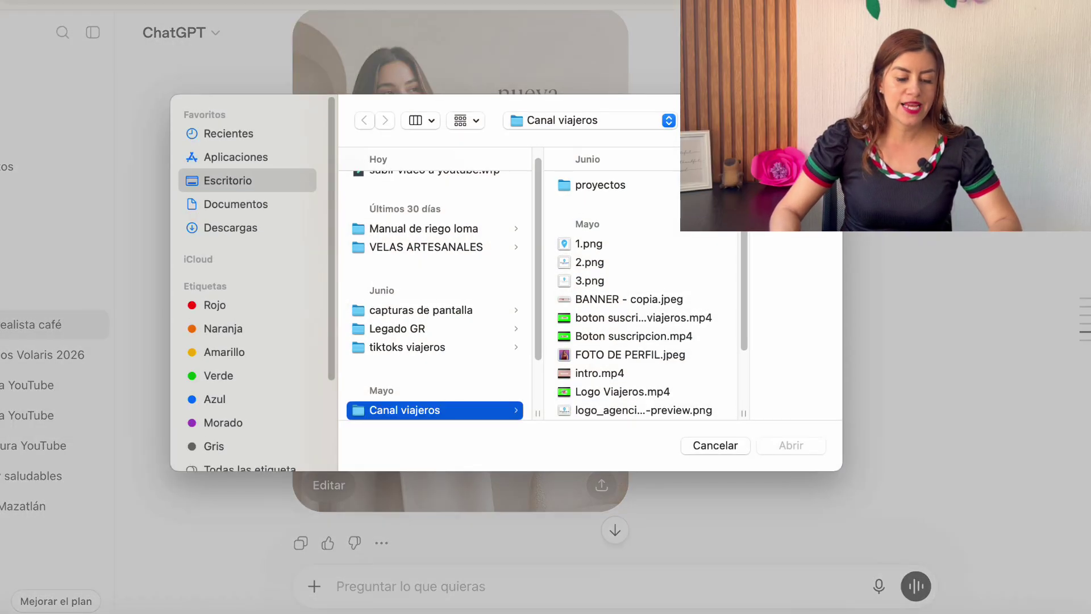
scroll(435, 296, "up", 1)
scroll(435, 296, "down", 3)
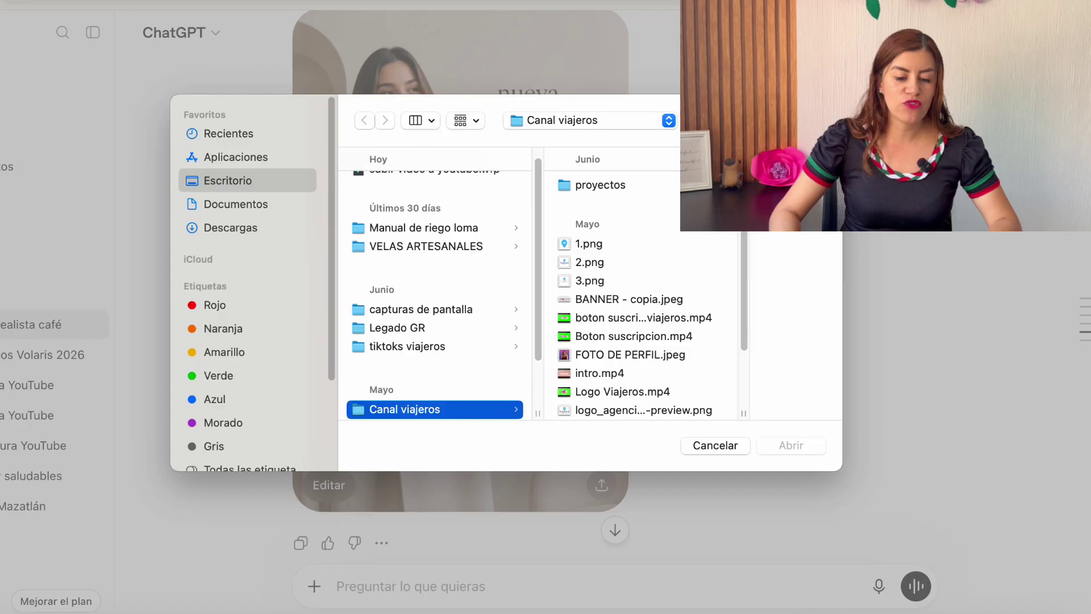
scroll(642, 296, "down", 3)
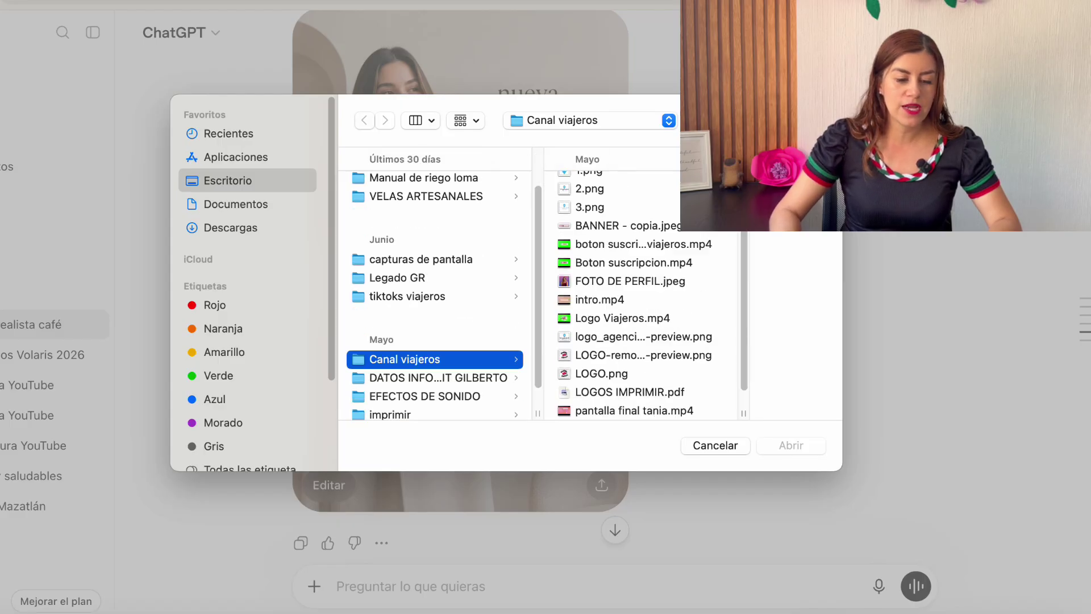
left_click(635, 336)
left_click(585, 356)
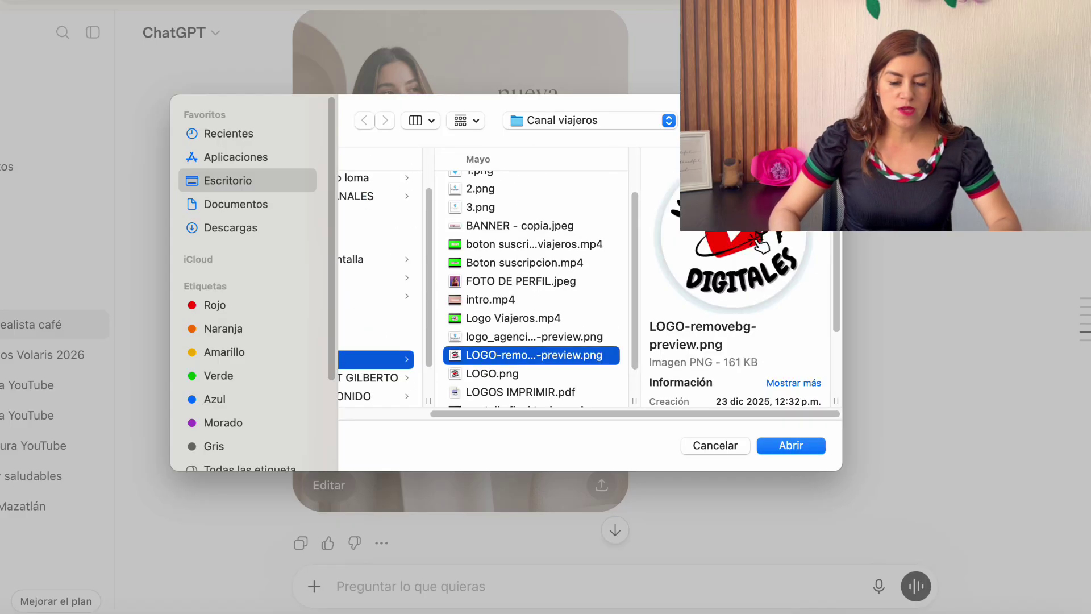
left_click(791, 446)
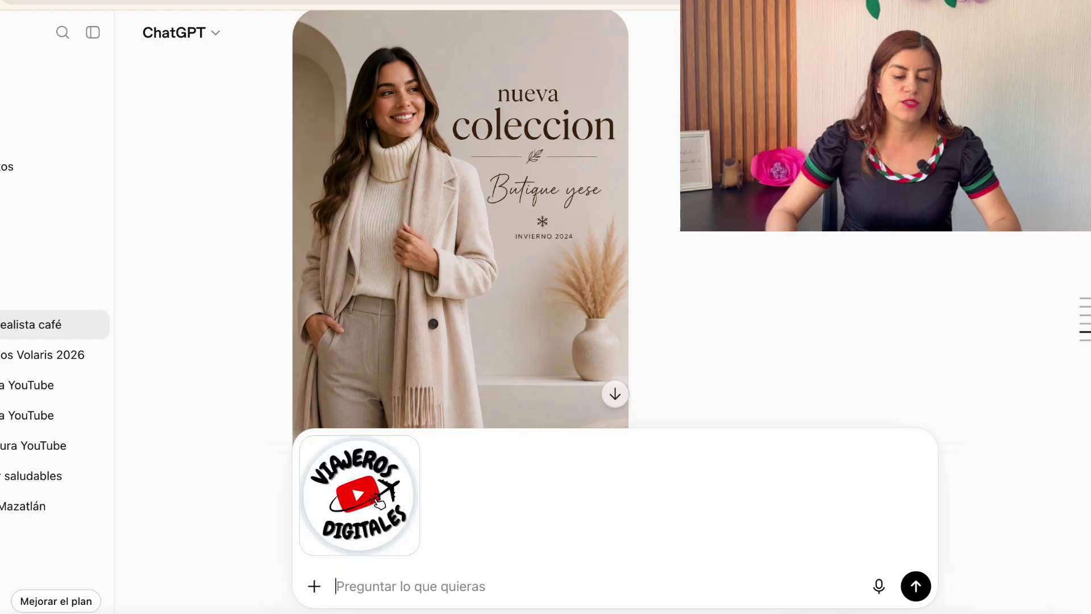
Request a premium Cancún vacation ad in Spanish: white-sand beach, sunset couple, "$12,000 por persona", WhatsApp logo with contact number, attached agency logo upper right.
type("crea")
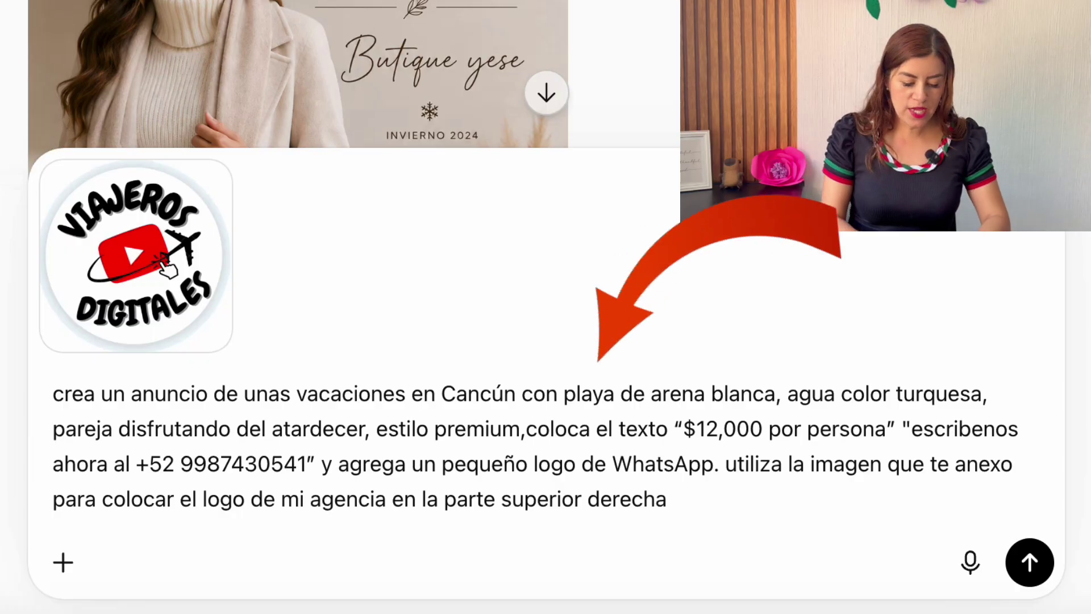
left_click_drag(726, 463, 666, 499)
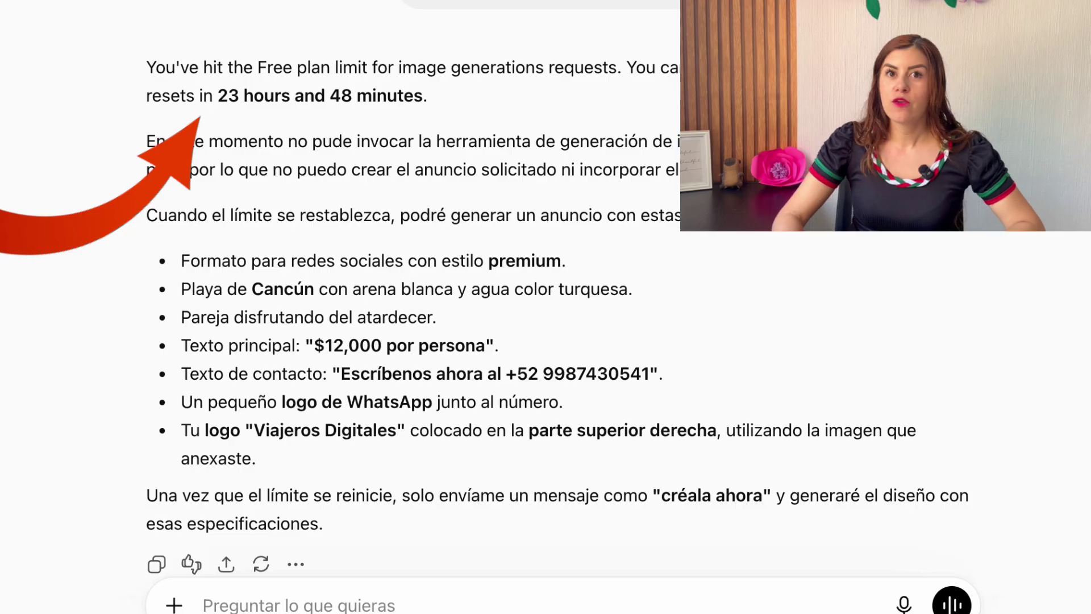
Read the reply to the Cancún ad request, including the notice on image generation and the list of ad specifications.
left_click_drag(147, 67, 428, 96)
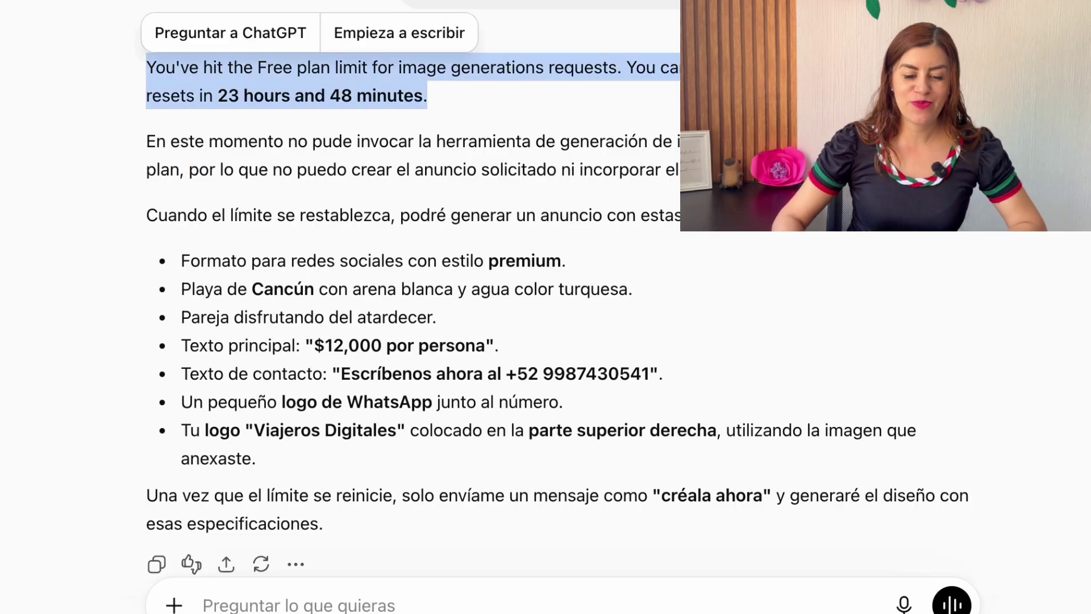
scroll(546, 284, "down", 1)
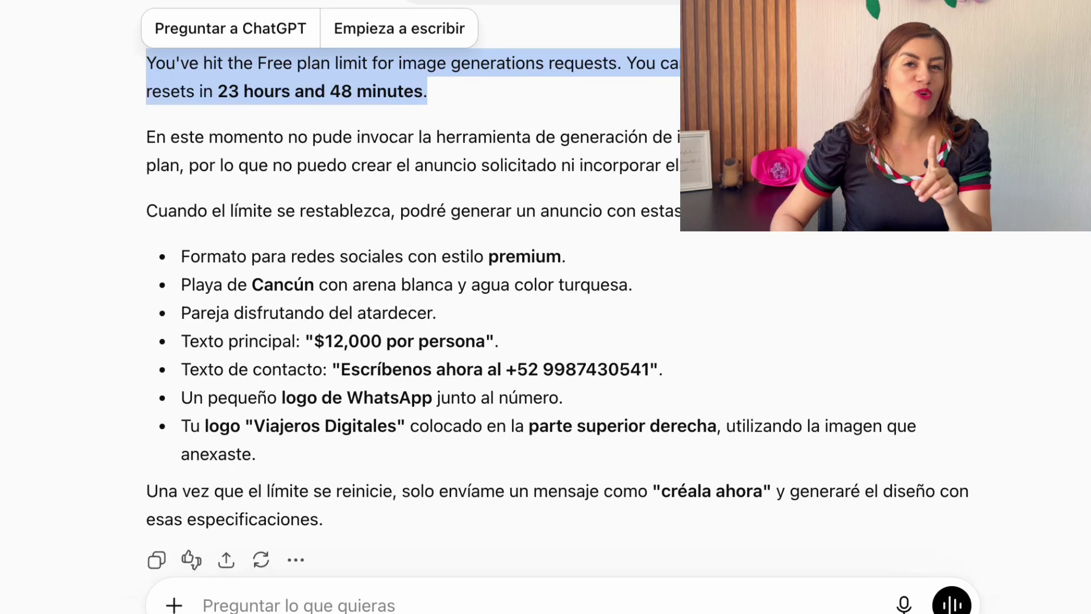
scroll(546, 284, "down", 3)
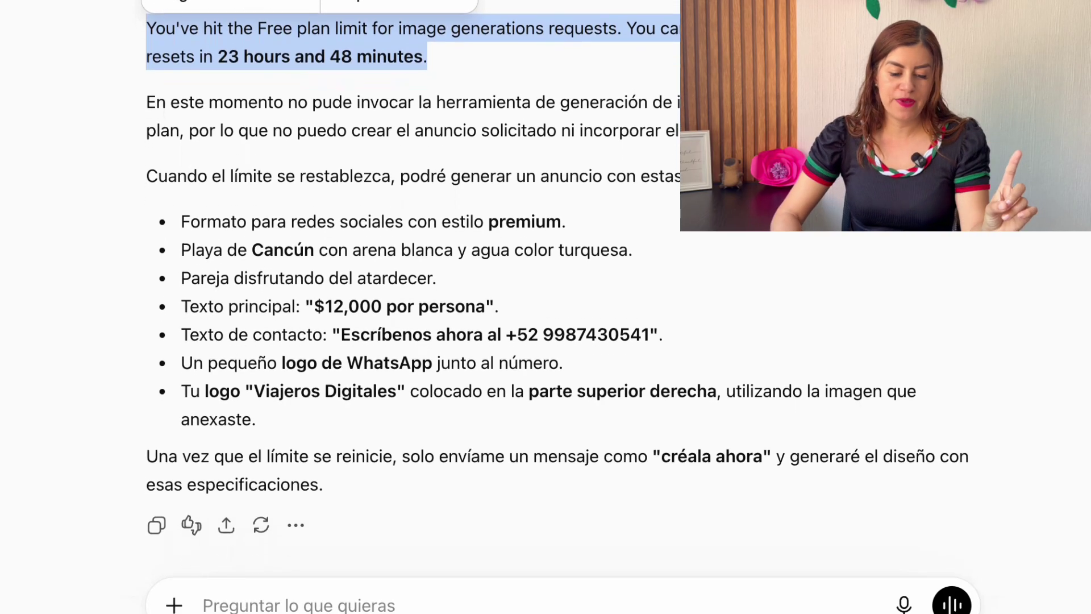
scroll(546, 285, "up", 5)
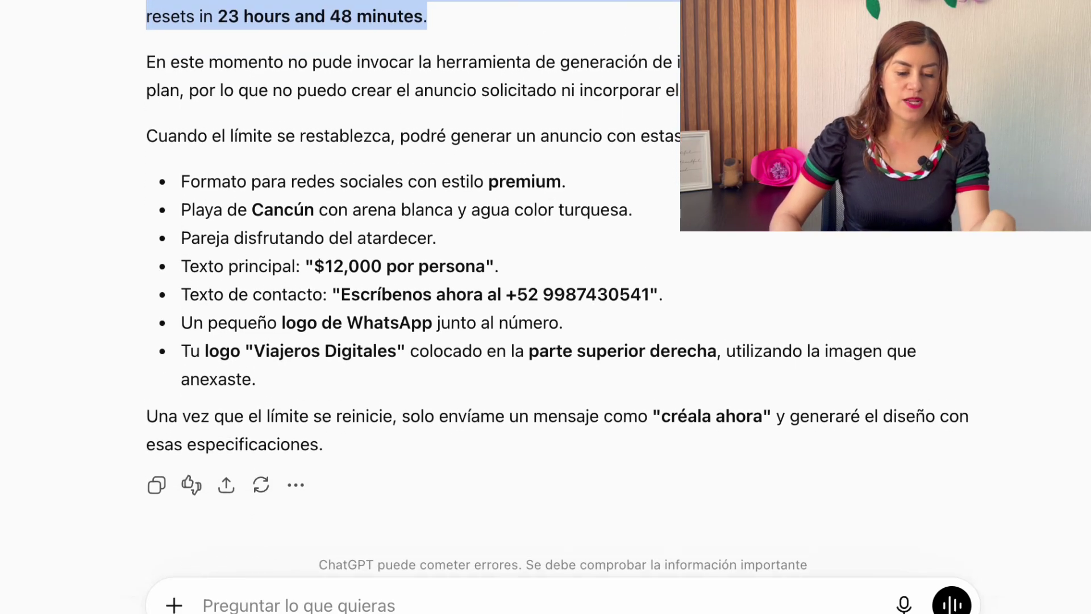
scroll(545, 284, "down", 3)
scroll(545, 284, "down", 3)
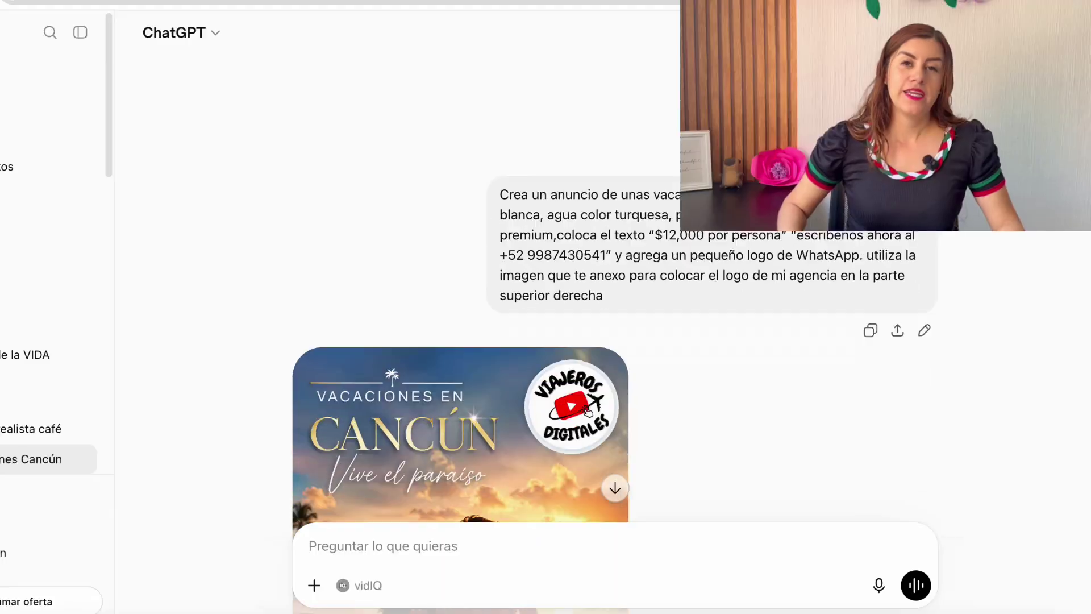
Review the generated Cancún vacation ad and open the image in the full-size editing view.
scroll(460, 284, "down", 5)
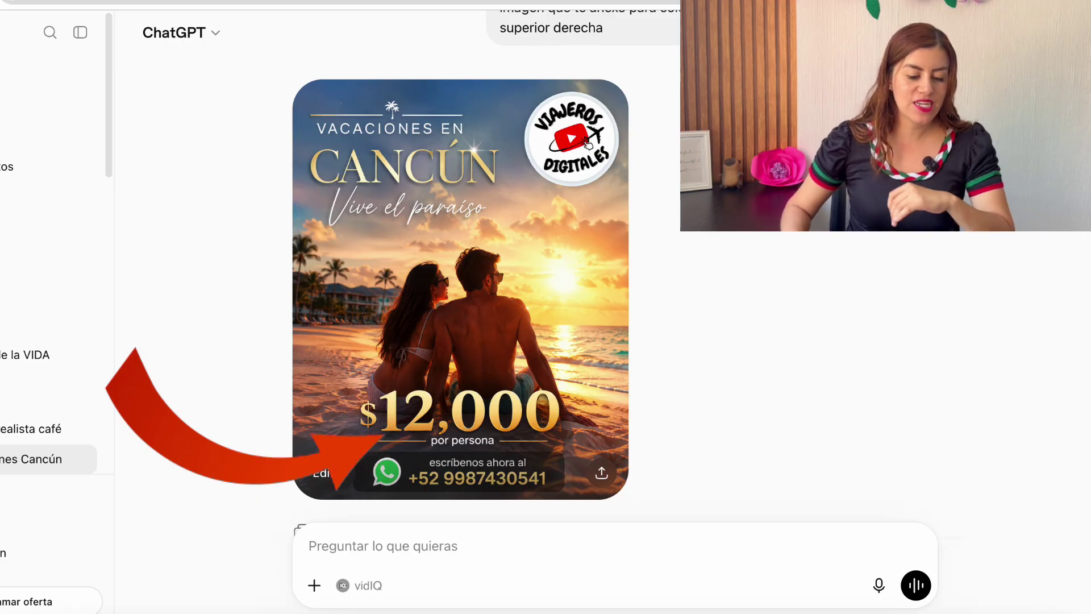
left_click(457, 316)
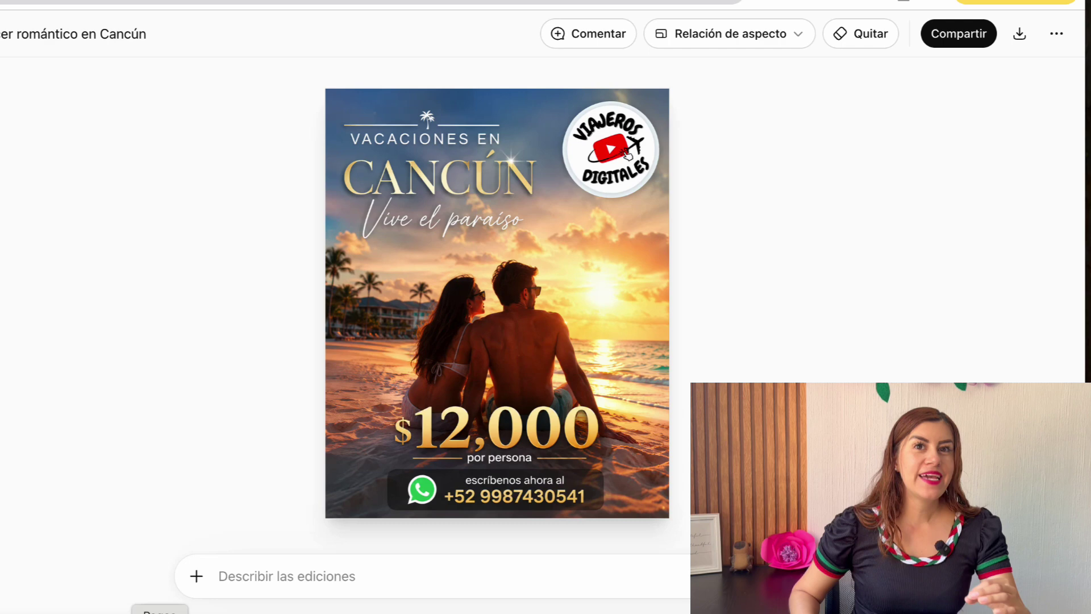
Switch to Pages with the document "promts creacion imagenes" and read its headings on writing better prompts.
right_click(159, 613)
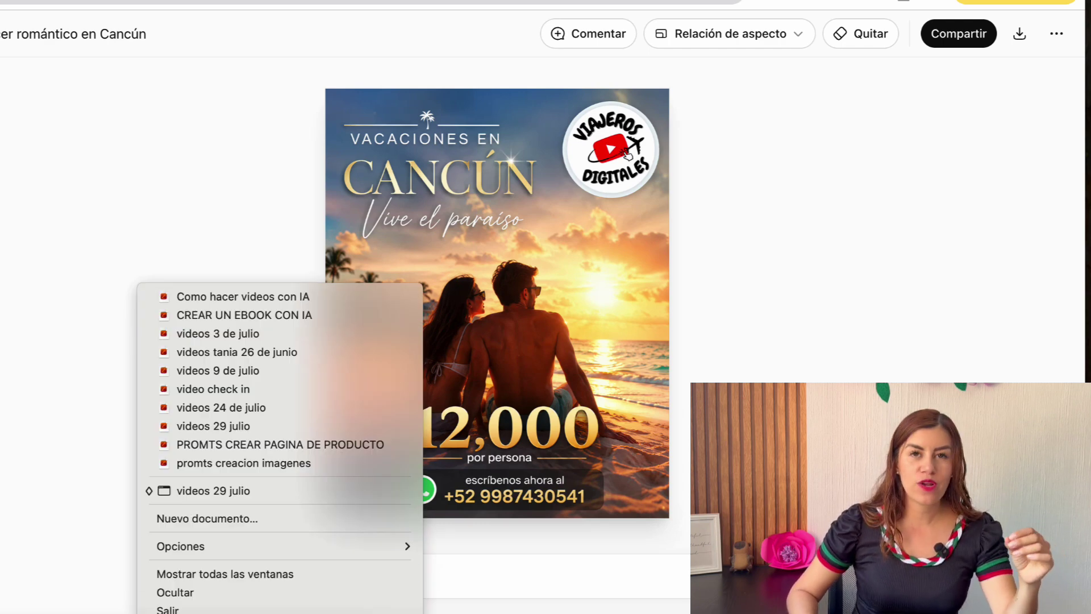
left_click(243, 463)
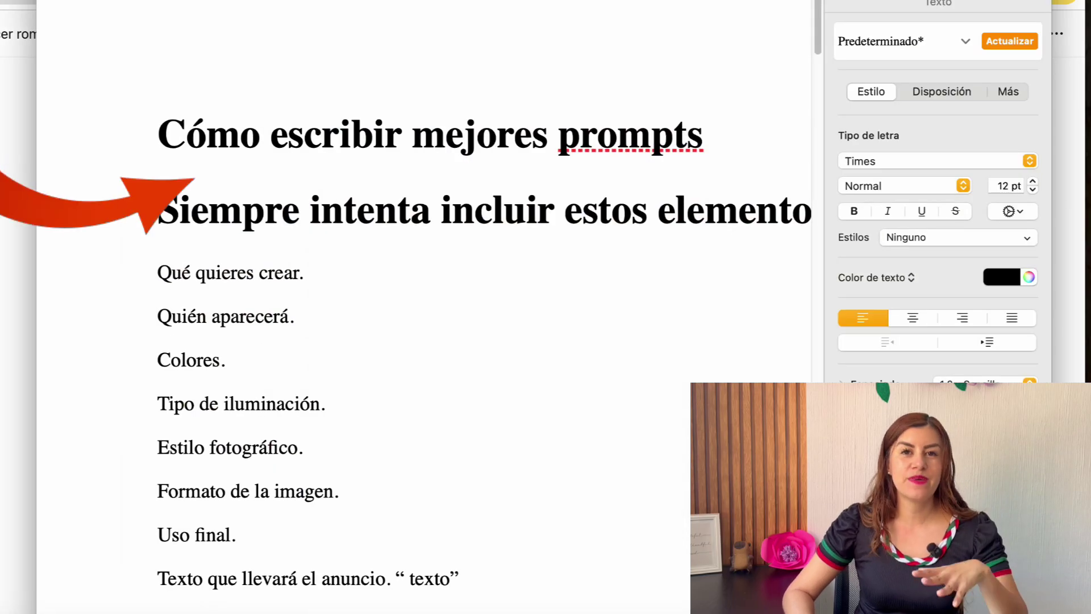
left_click_drag(158, 136, 810, 214)
scroll(476, 318, "down", 1)
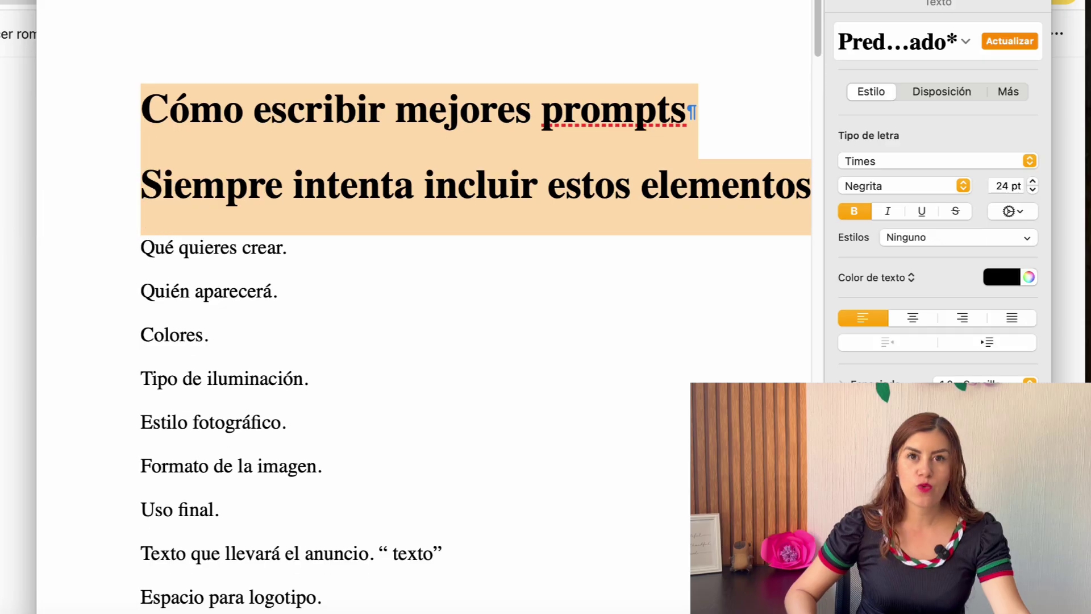
Go through the listed prompt elements one by one, from "Qué quieres crear" to "Formato de la imagen".
triple_click(214, 249)
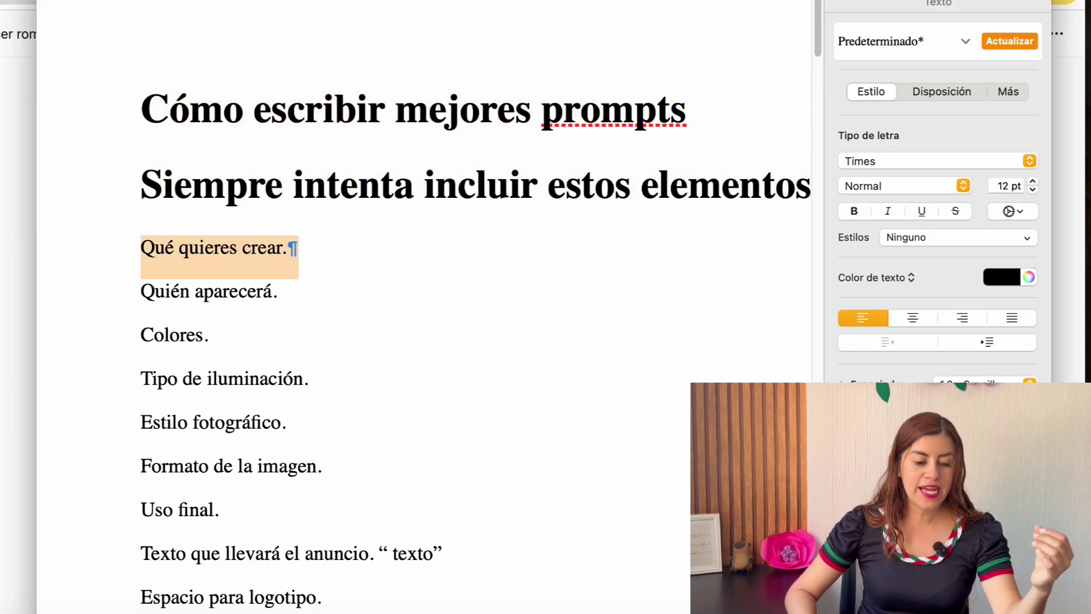
triple_click(212, 292)
scroll(212, 292, "down", 3)
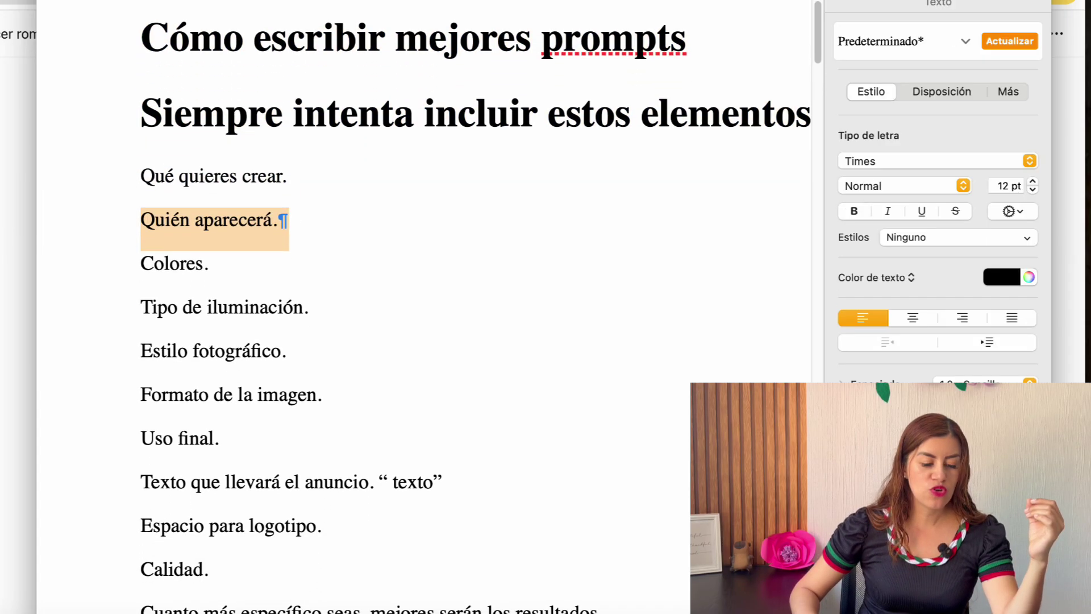
scroll(476, 341, "down", 2)
triple_click(175, 230)
left_click_drag(141, 275, 322, 276)
left_click_drag(141, 319, 298, 318)
left_click_drag(141, 362, 334, 362)
scroll(333, 362, "down", 1)
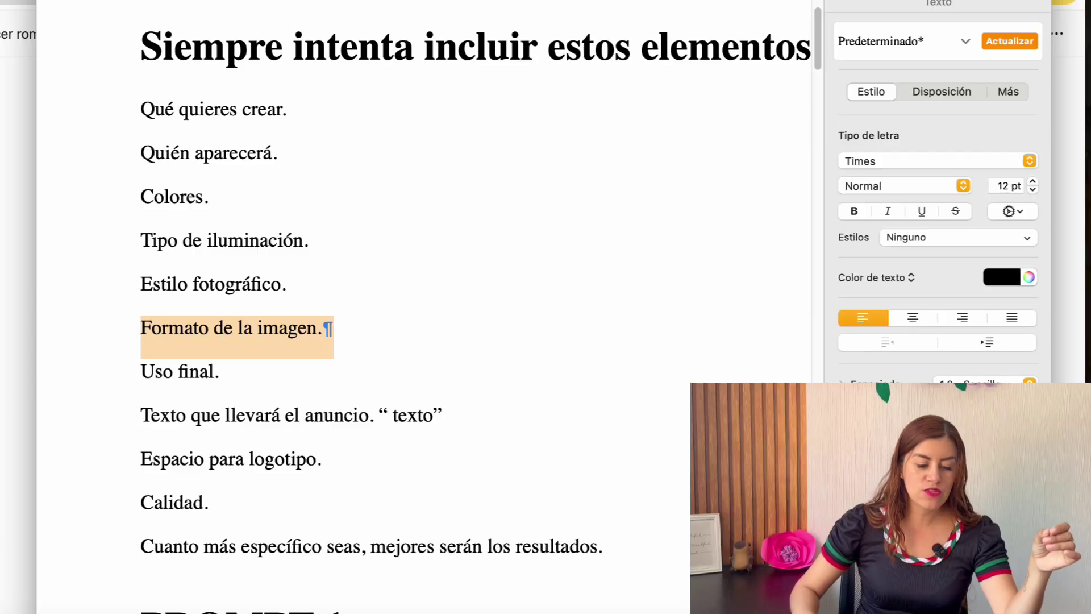
Give the "Texto que llevará el anuncio" line a yellow paragraph background.
left_click_drag(141, 416, 388, 415)
left_click(455, 416)
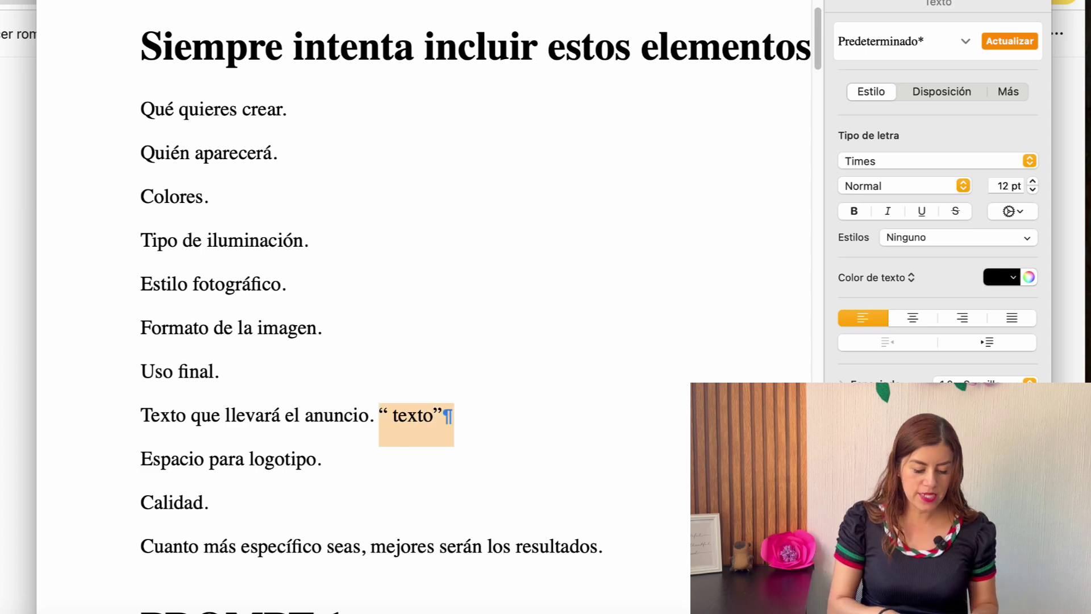
left_click(942, 92)
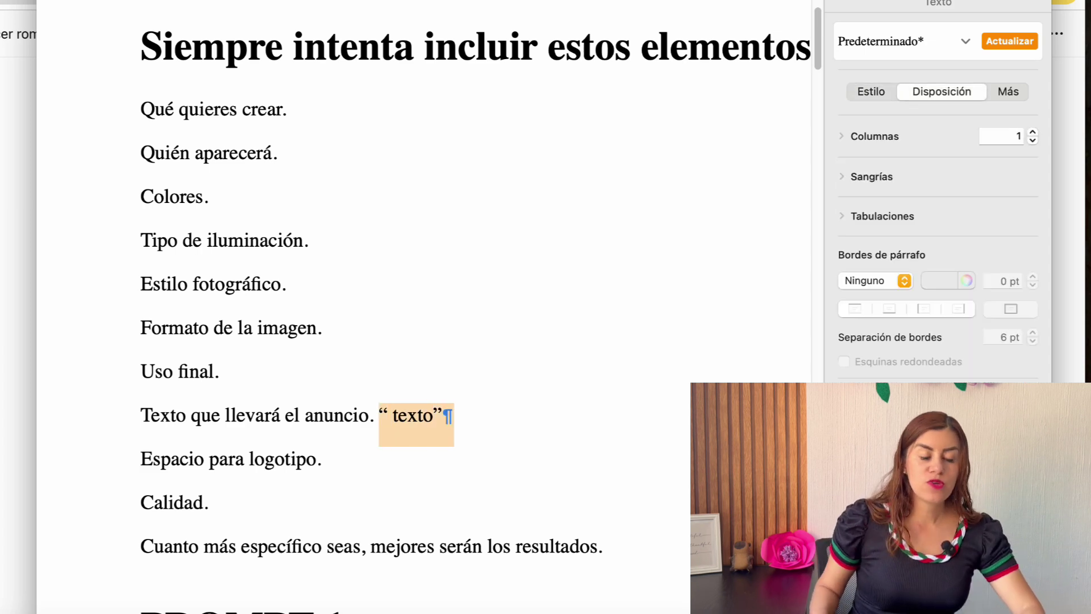
left_click(1029, 398)
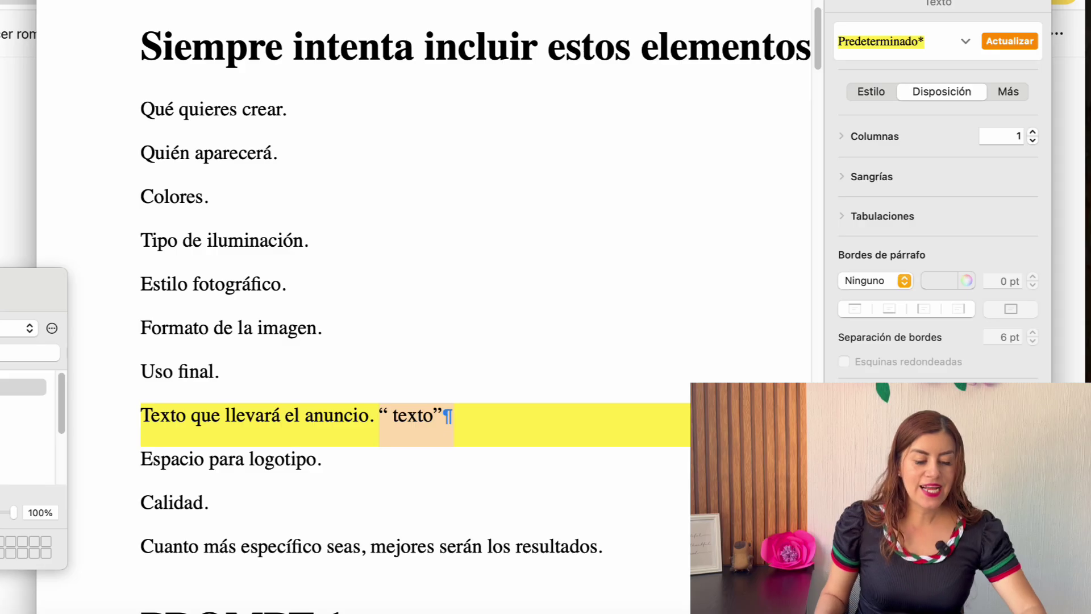
scroll(476, 319, "down", 1)
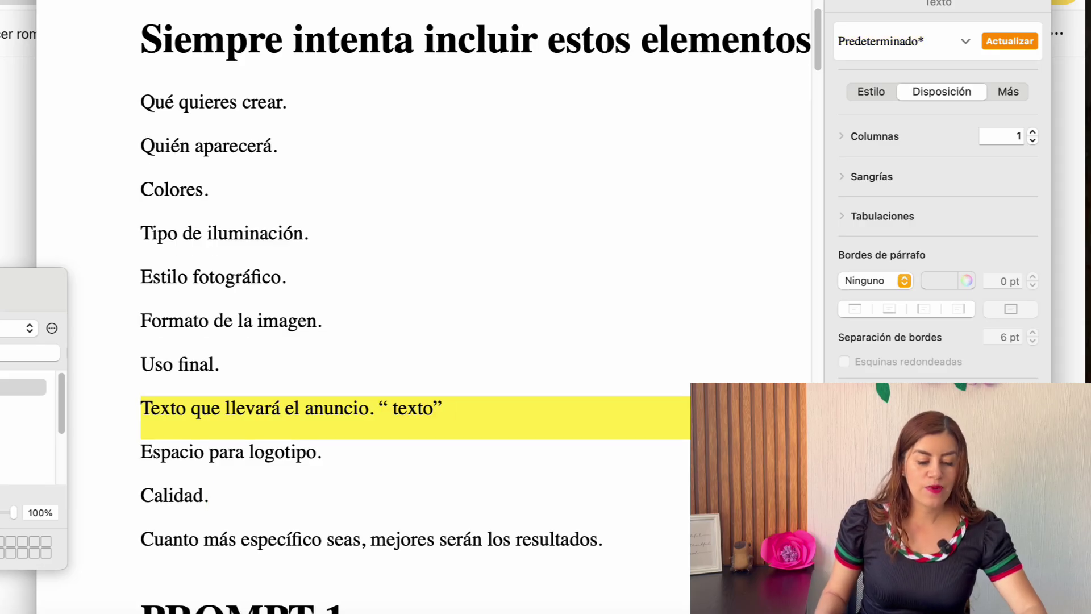
left_click(1029, 397)
Examine the remaining prompt elements, the advice on being specific, and the Restaurante example under PROMPT 1.
scroll(476, 319, "down", 3)
left_click_drag(140, 479, 614, 484)
scroll(614, 484, "down", 4)
scroll(476, 319, "down", 6)
left_click_drag(142, 392, 309, 393)
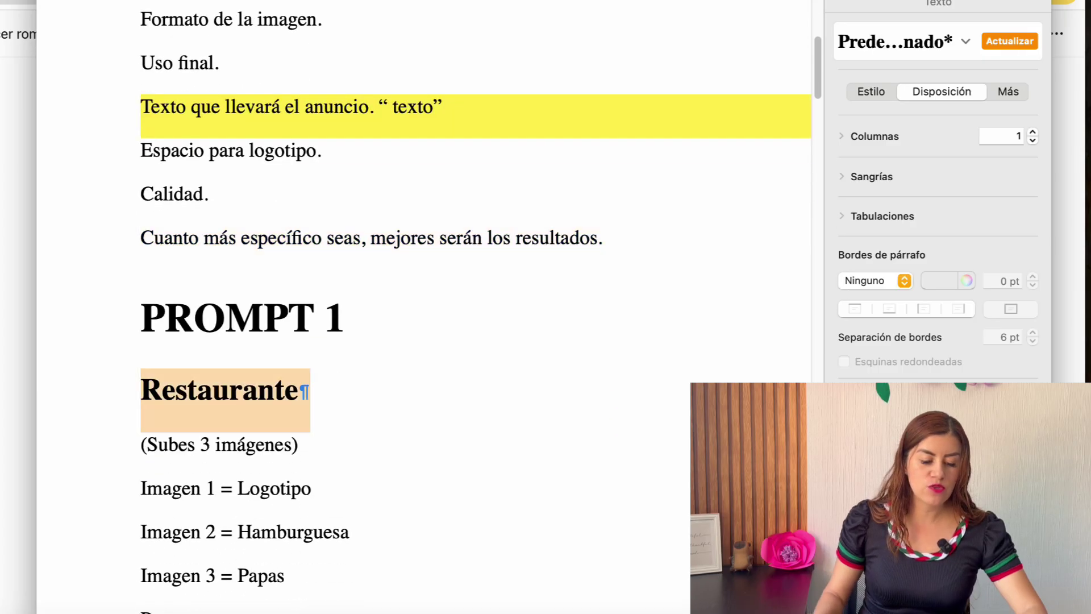
scroll(309, 394, "down", 20)
scroll(423, 307, "down", 20)
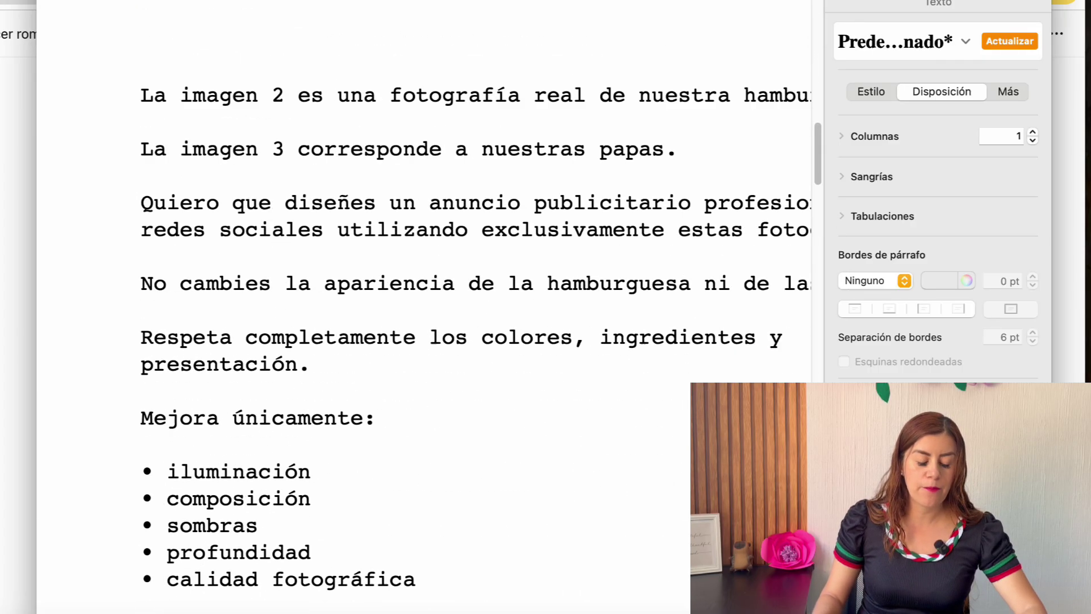
Examine the example prompts for Agencia de Viajes (PROMPT 2) and Cafetería (PROMPT 3).
scroll(424, 307, "down", 20)
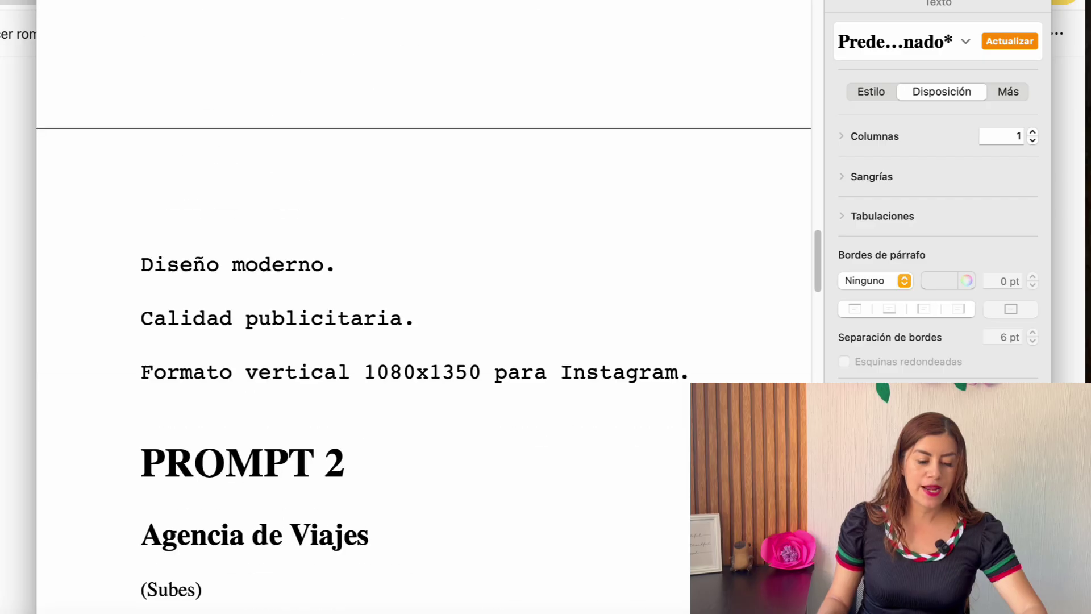
scroll(424, 307, "down", 20)
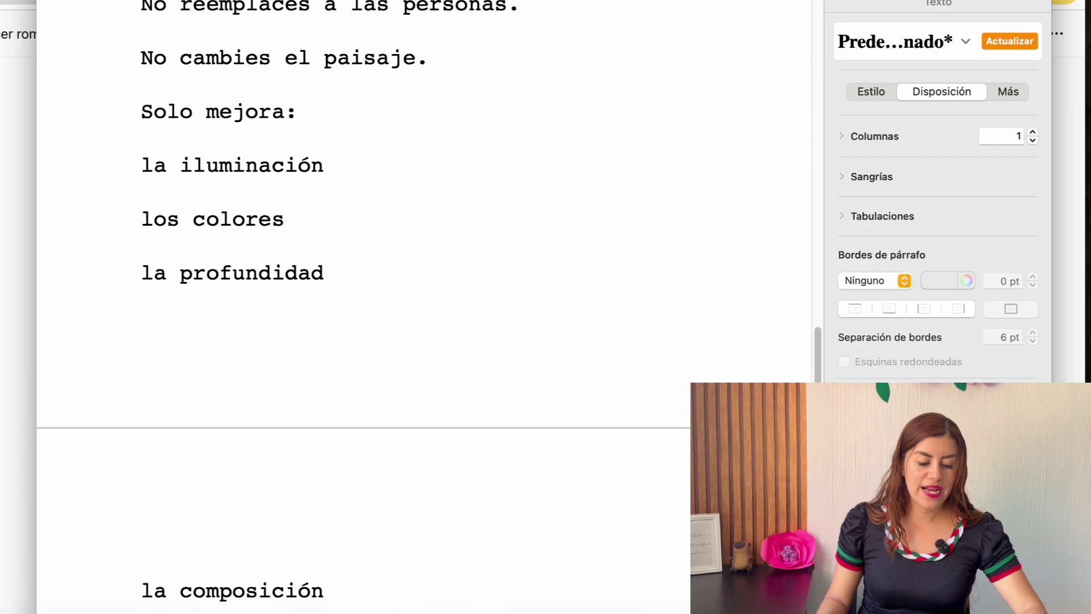
scroll(427, 423, "down", 20)
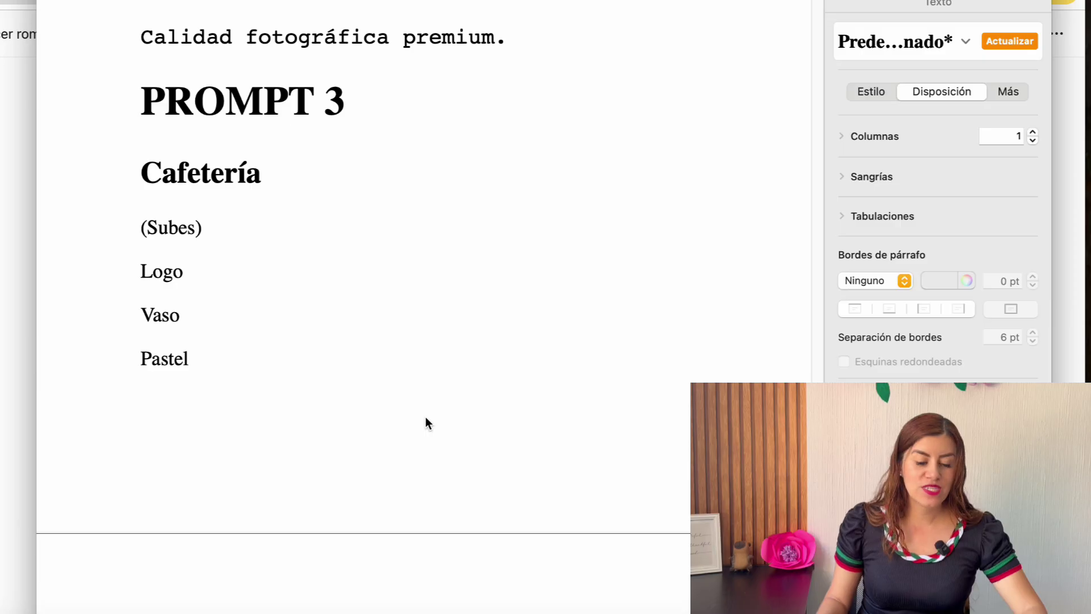
triple_click(201, 173)
scroll(424, 307, "down", 20)
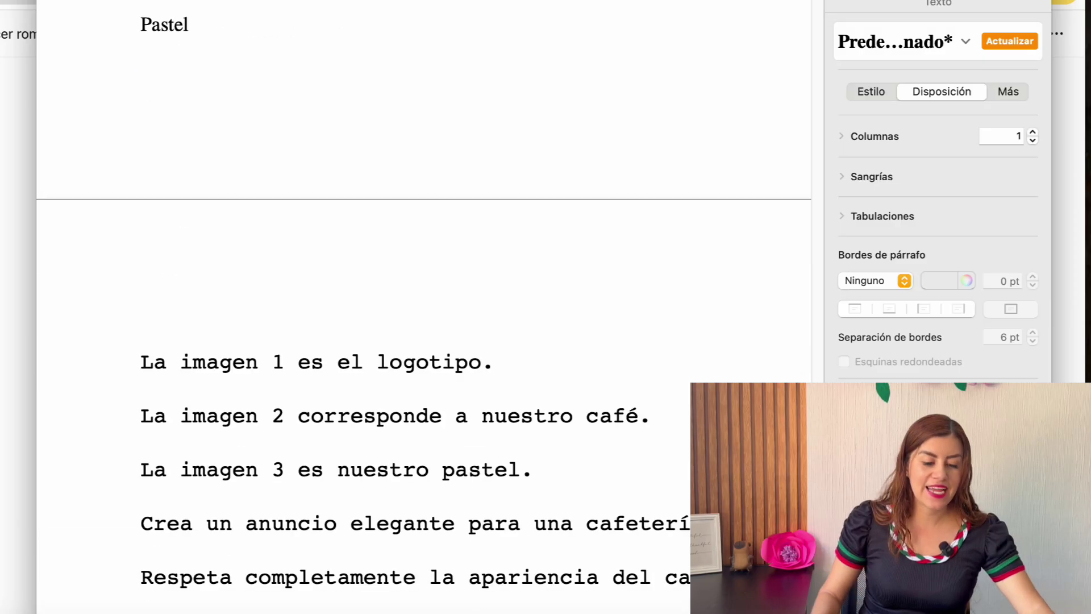
scroll(423, 307, "down", 14)
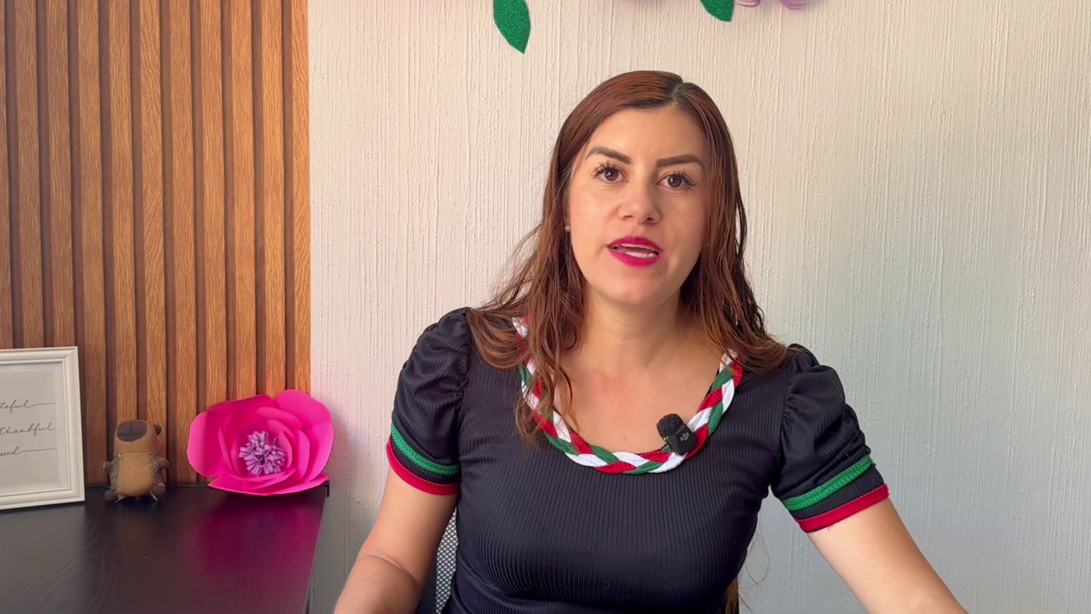